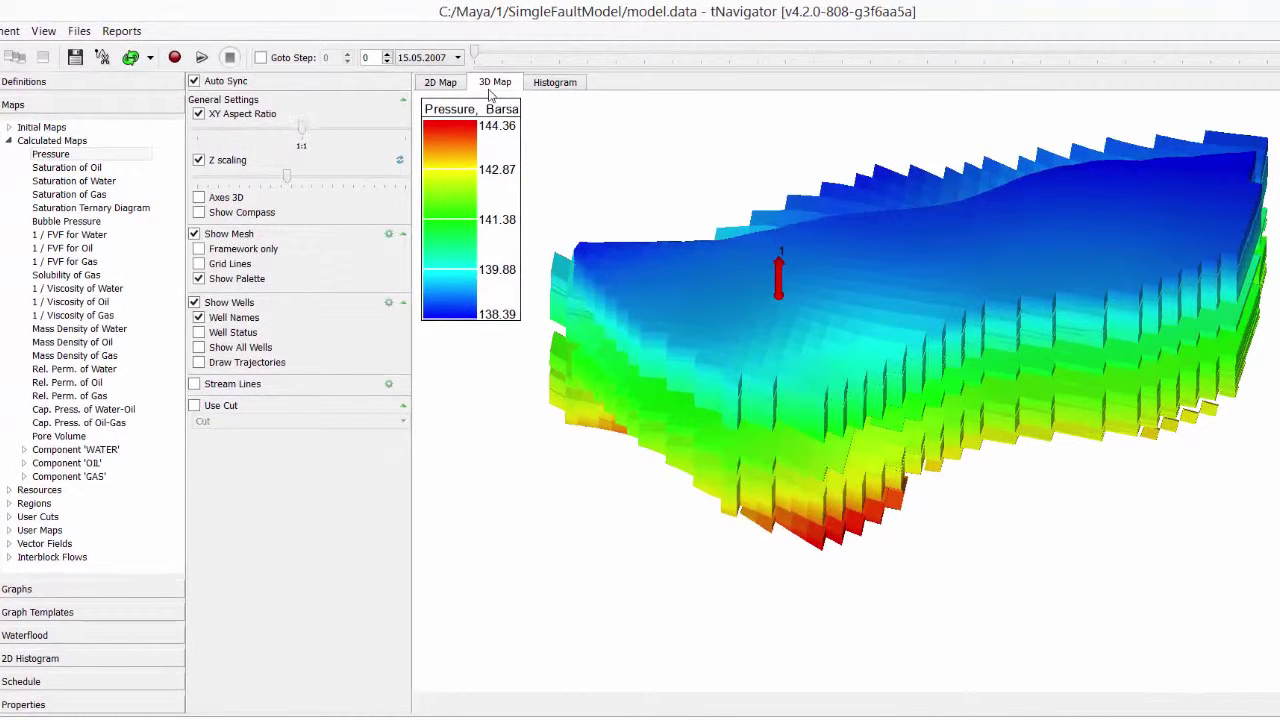
Start the simulation and let the 3D pressure map advance to step 6 (21.07.2007).
left_click(176, 59)
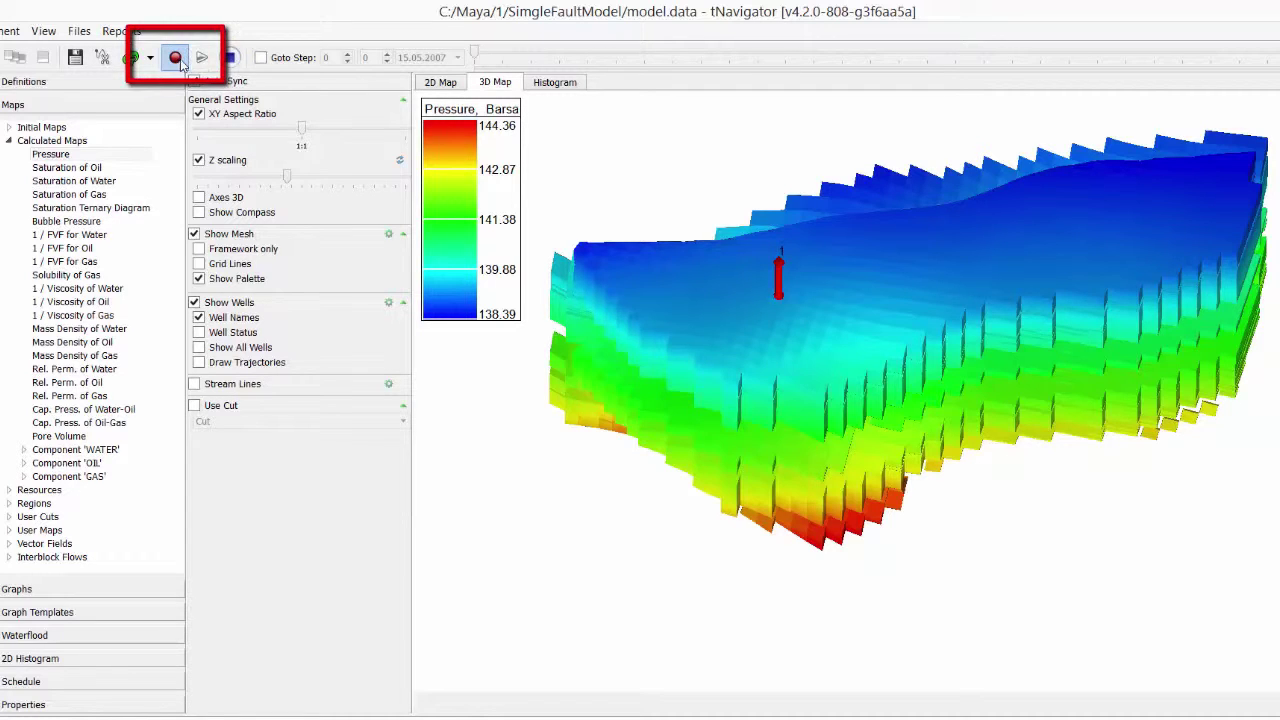
scroll(618, 348, "up", 2)
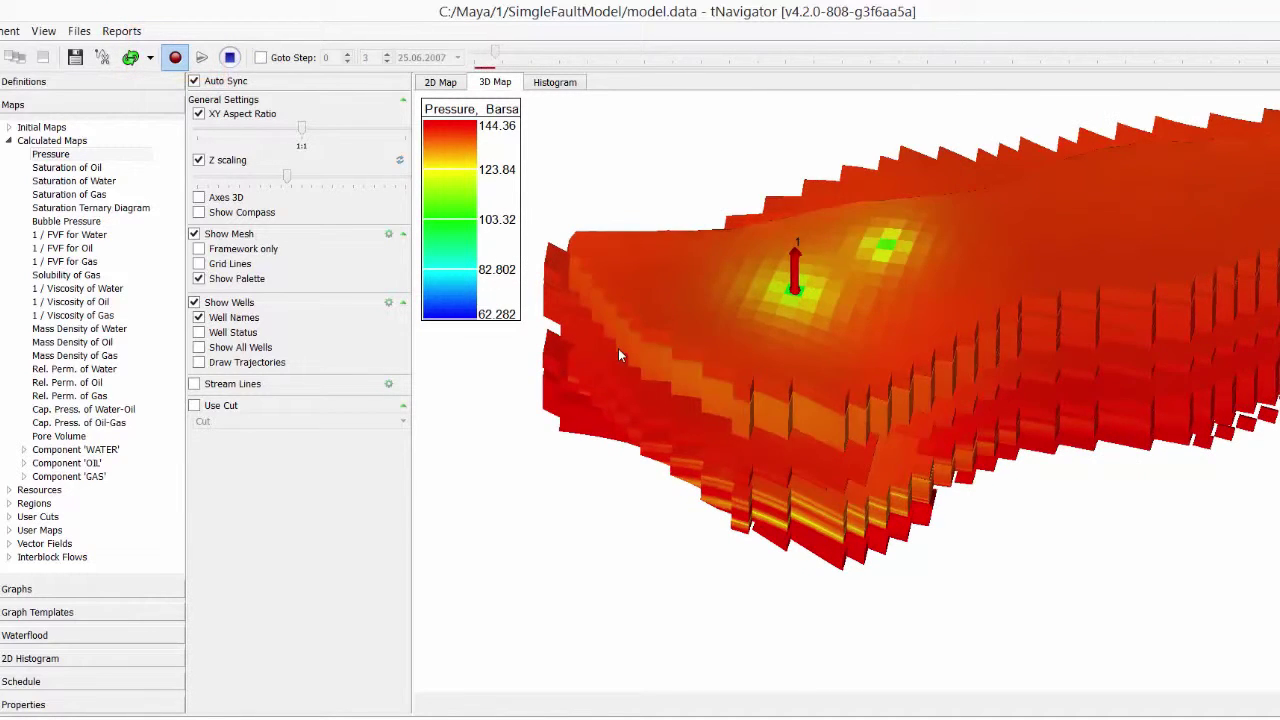
Turn off Show Mesh and turn on Stream Lines in the 3D map settings.
left_click(195, 235)
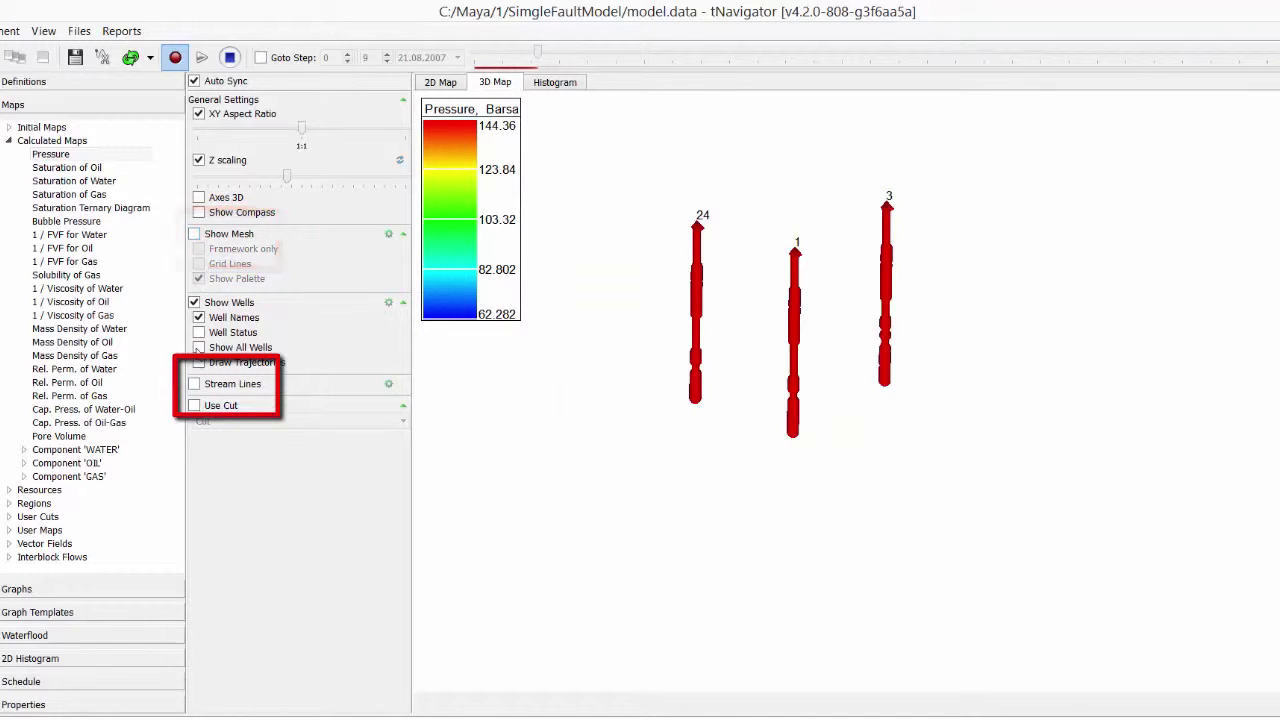
left_click(194, 385)
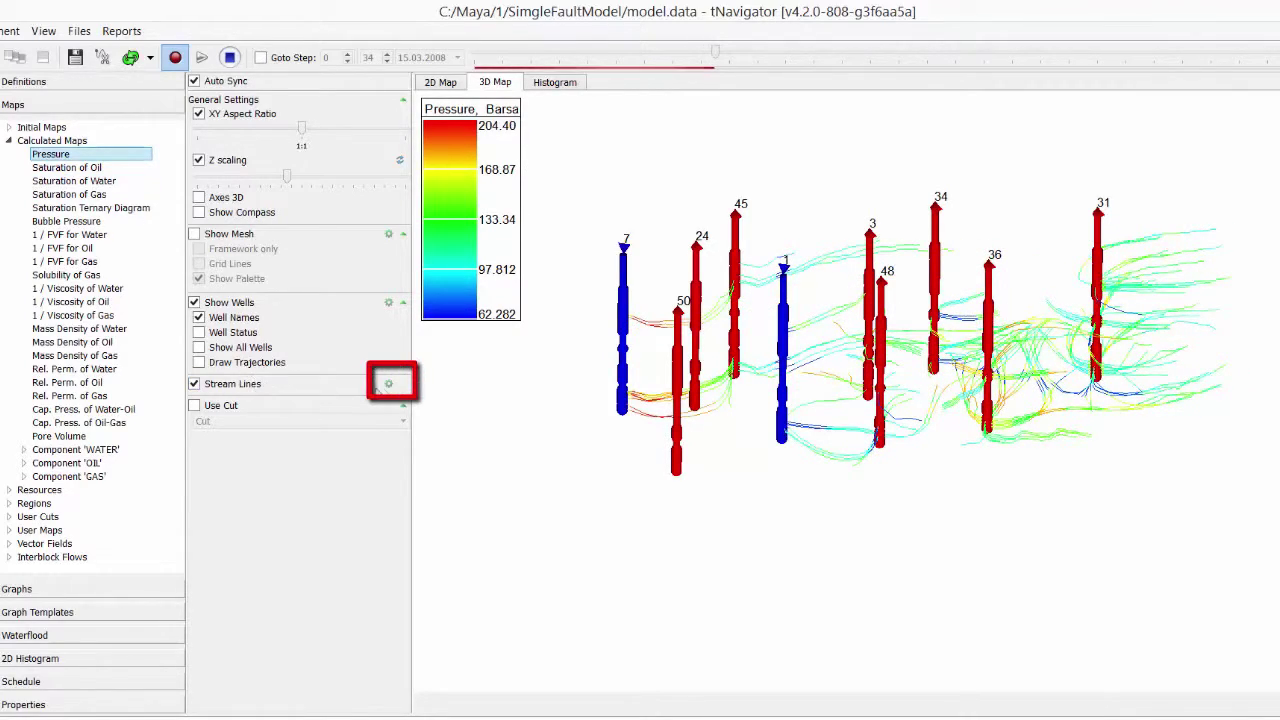
Enable and apply Use Unique Well Colors in the streamline preferences, then begin editing streamline density.
left_click(389, 385)
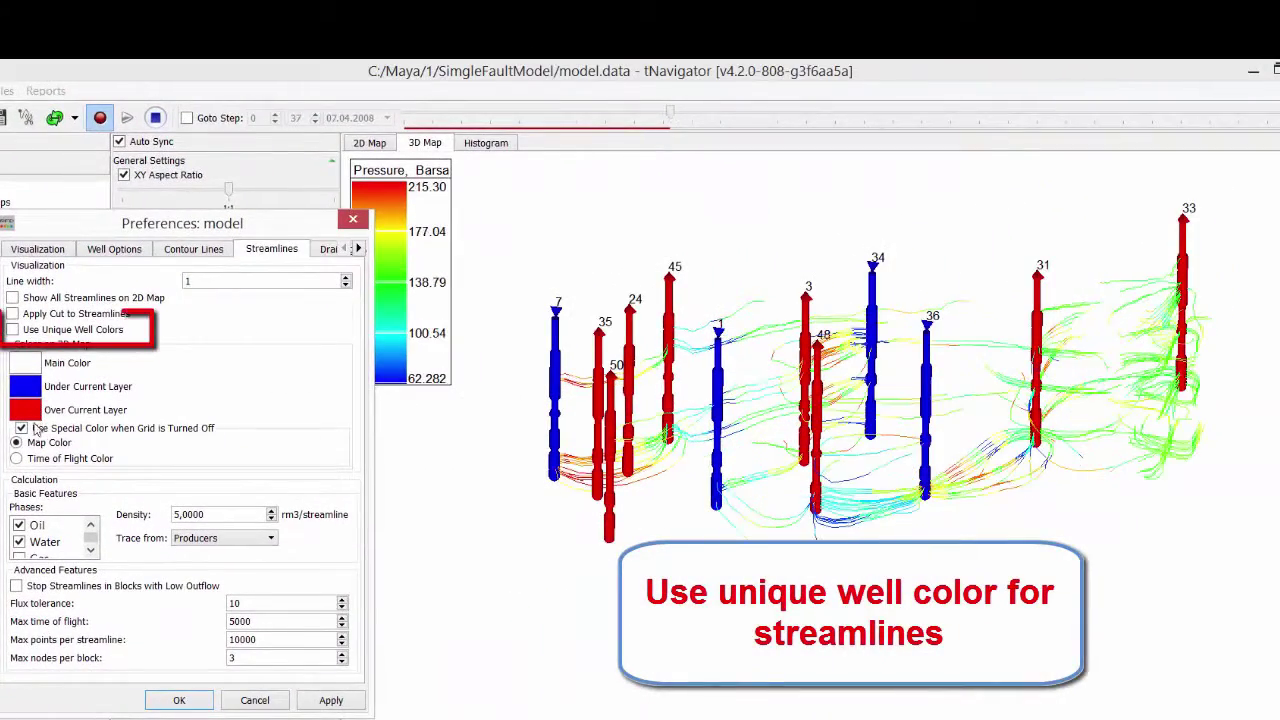
left_click(13, 330)
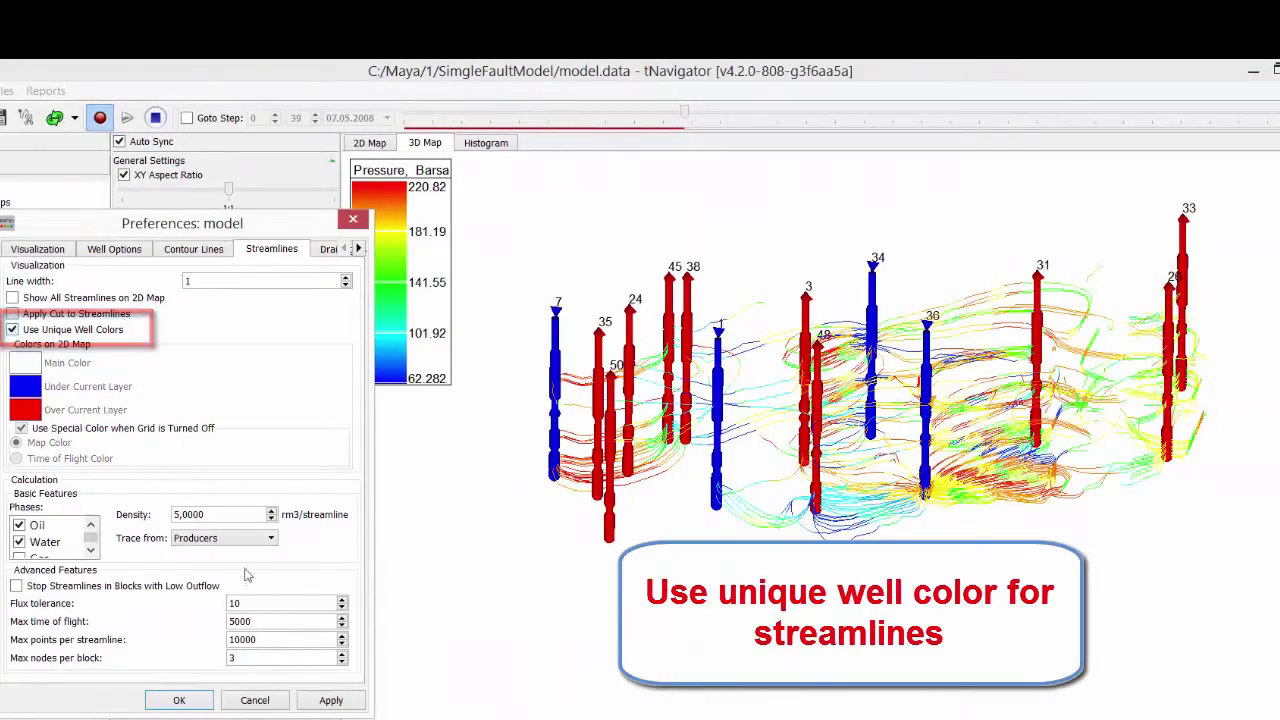
left_click(331, 699)
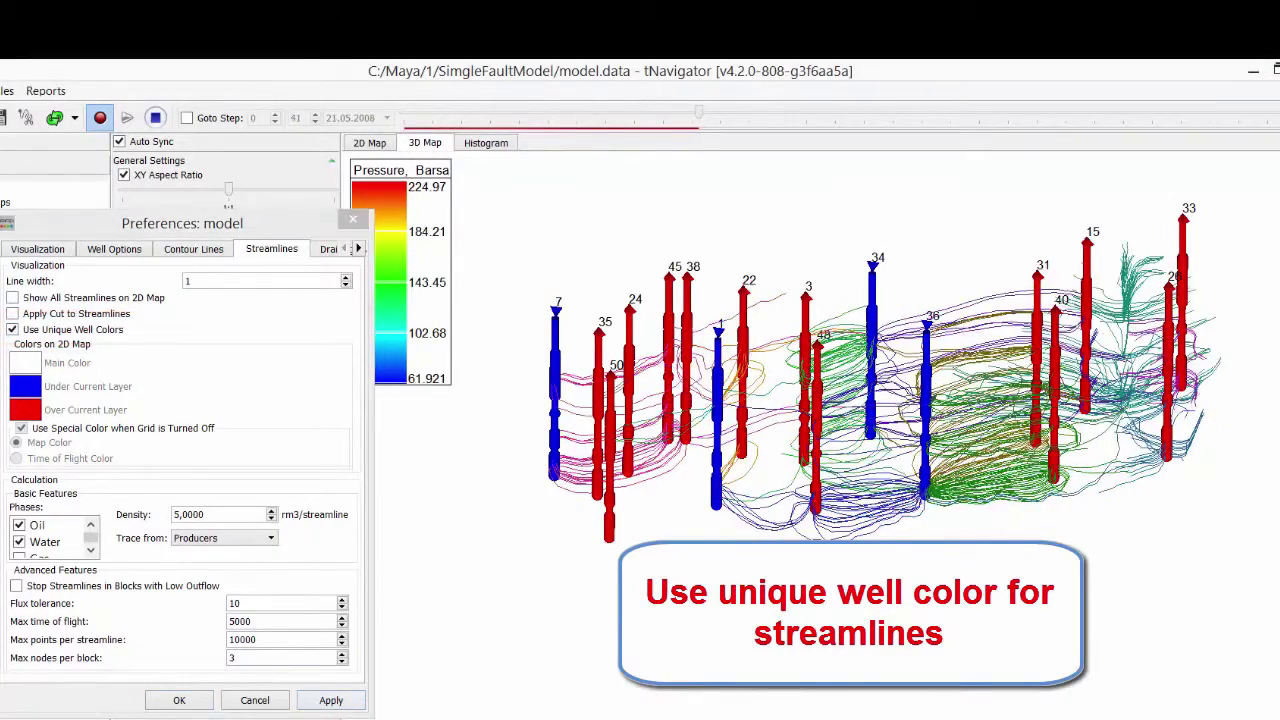
right_click_drag(840, 508, 783, 578)
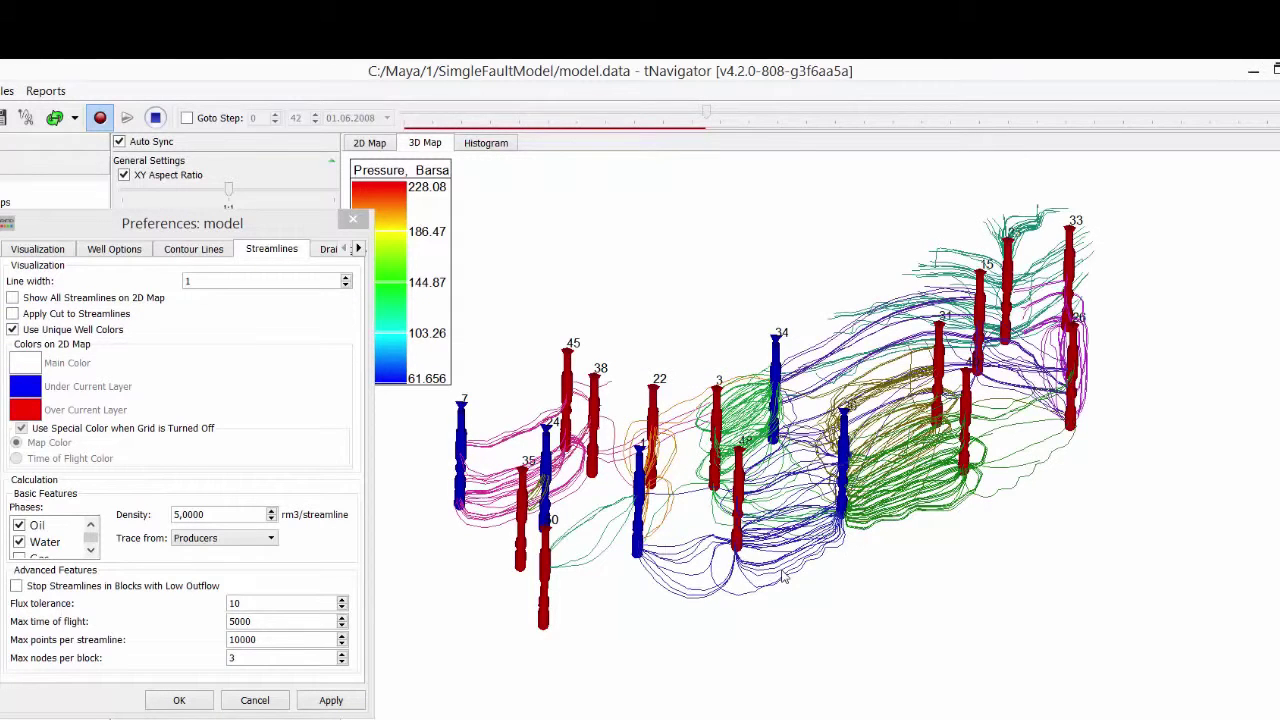
left_click(232, 515)
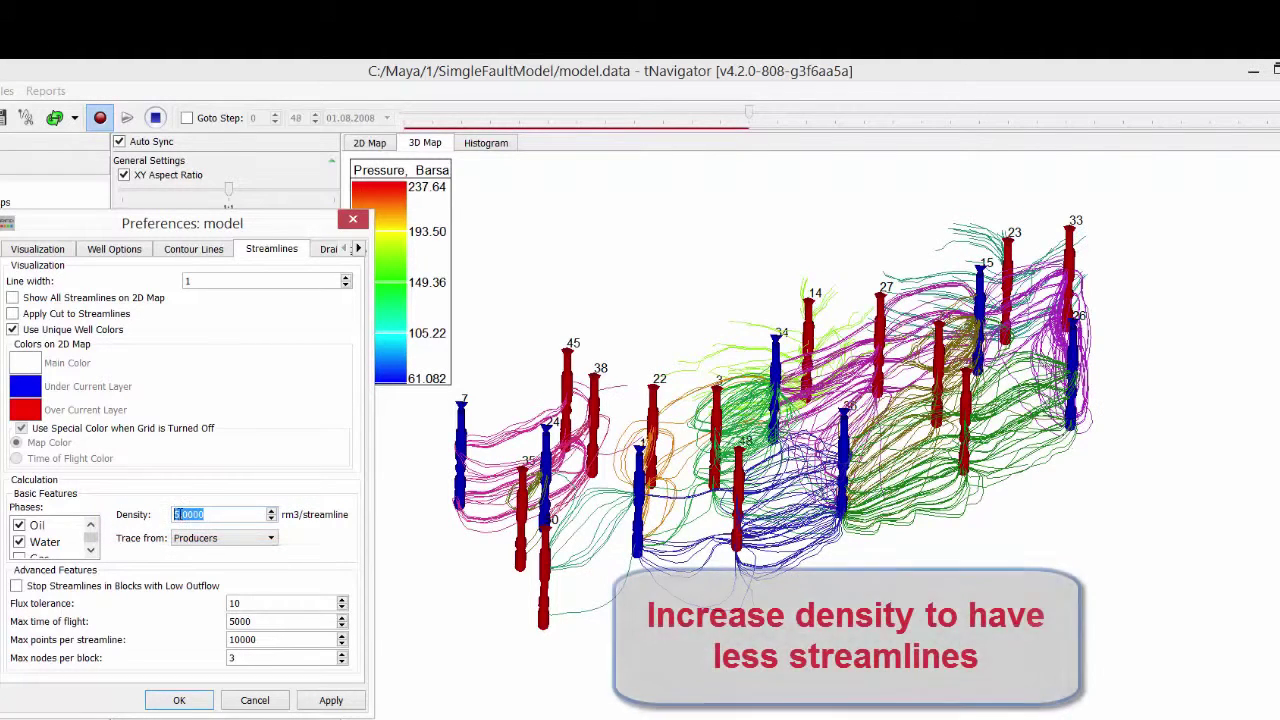
left_click(176, 514)
type("20")
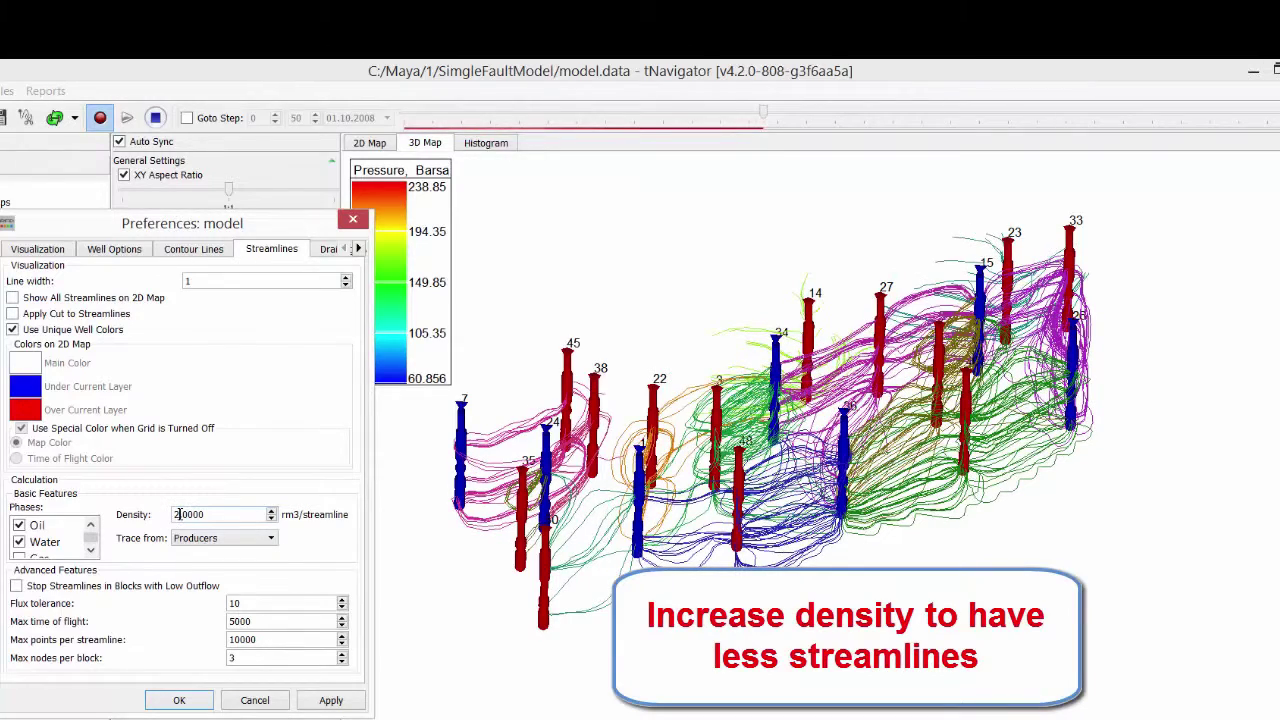
left_click(346, 703)
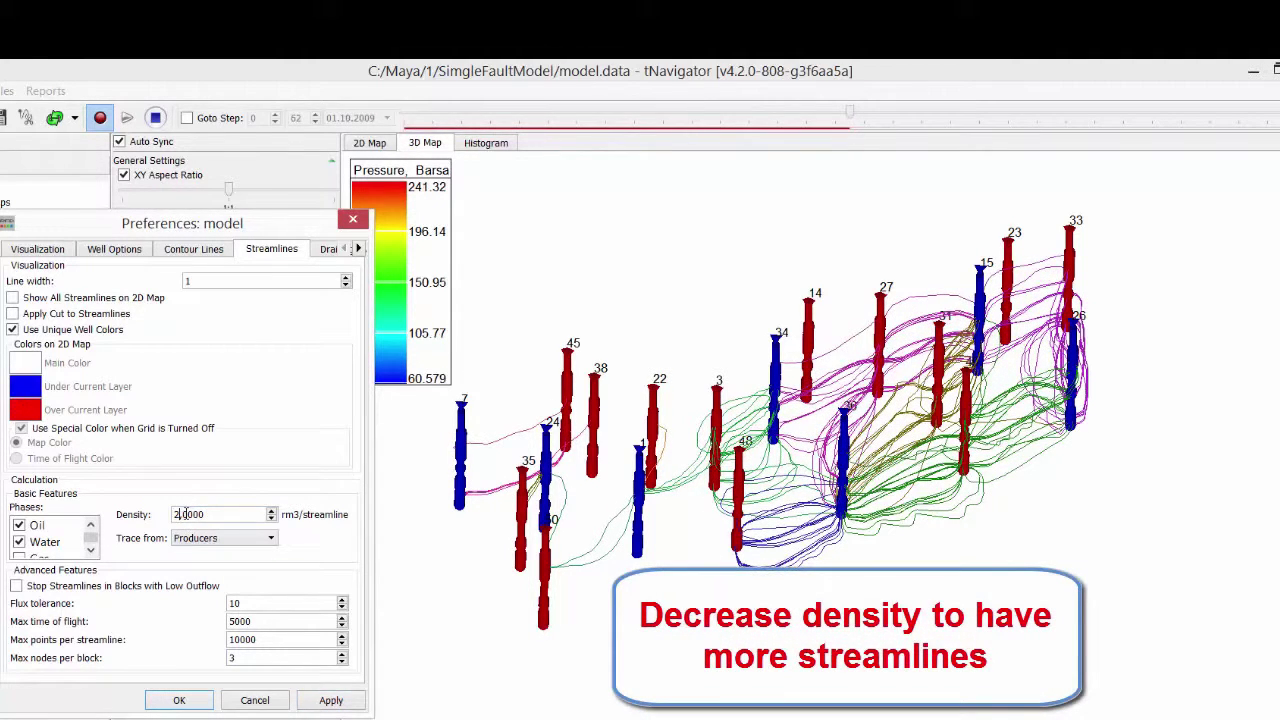
left_click(327, 704)
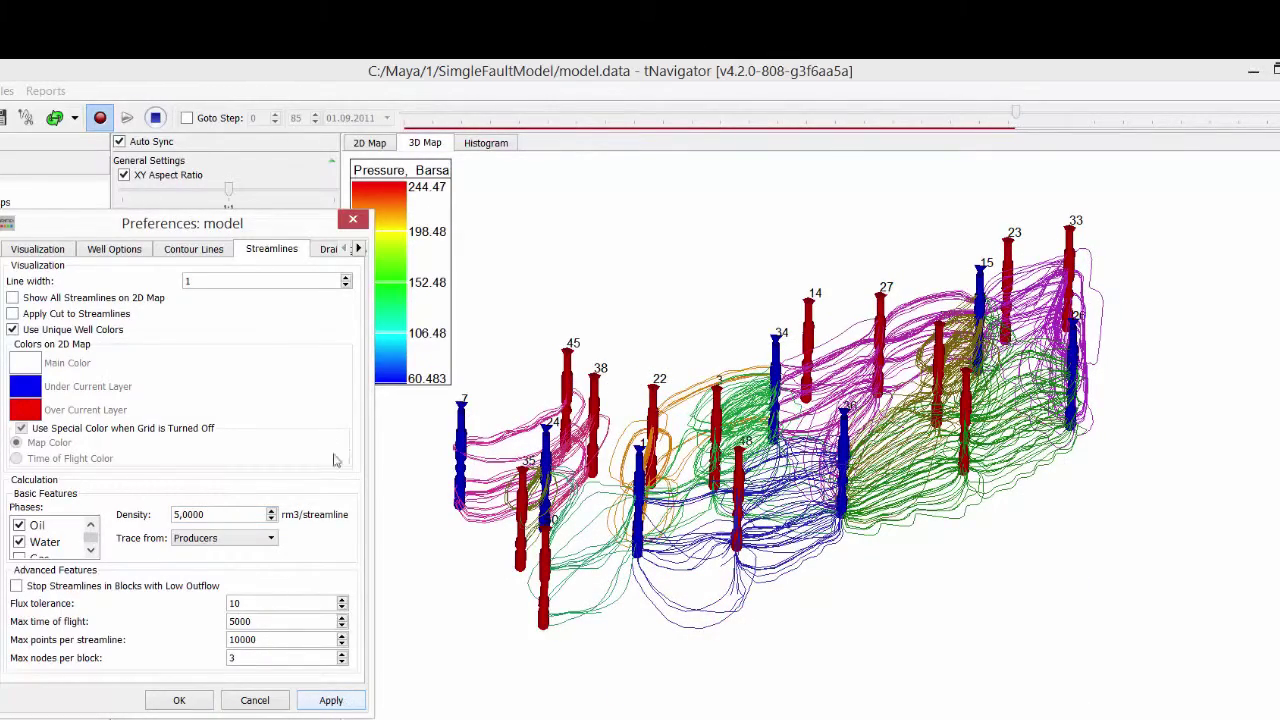
Close streamline preferences and restrict the Streamline Filter to well 3 only.
left_click(353, 219)
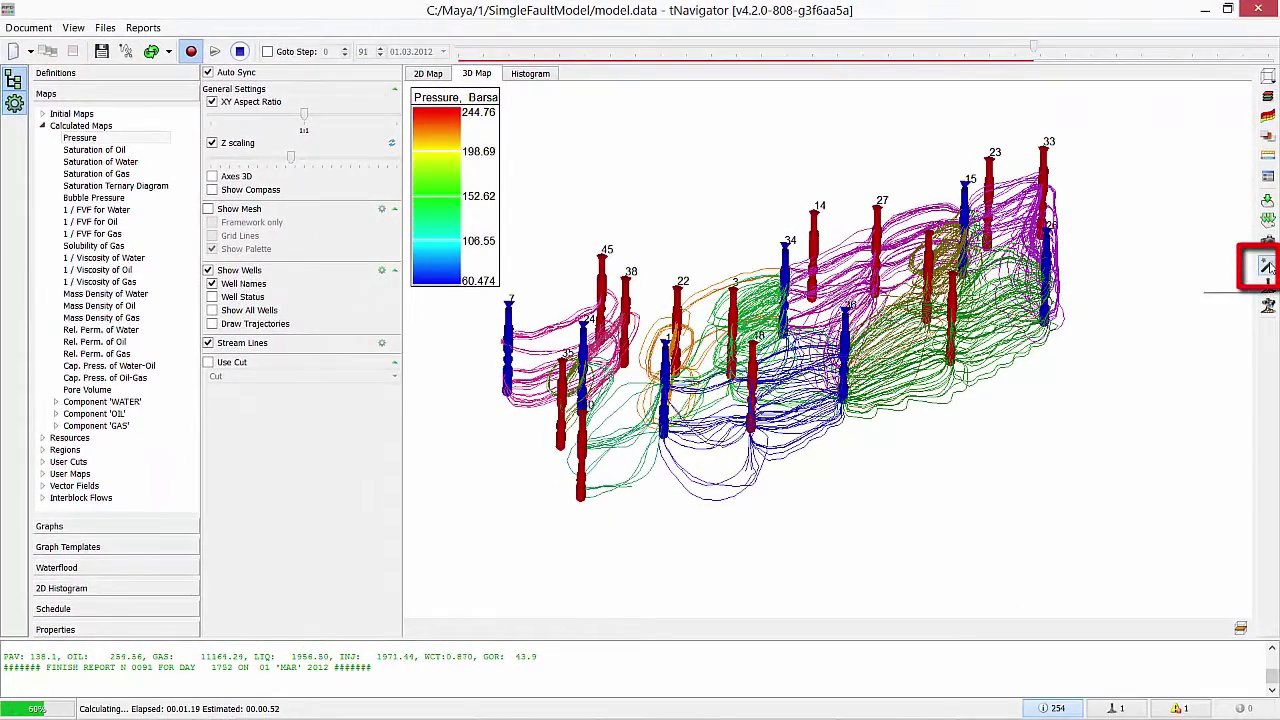
left_click(1265, 268)
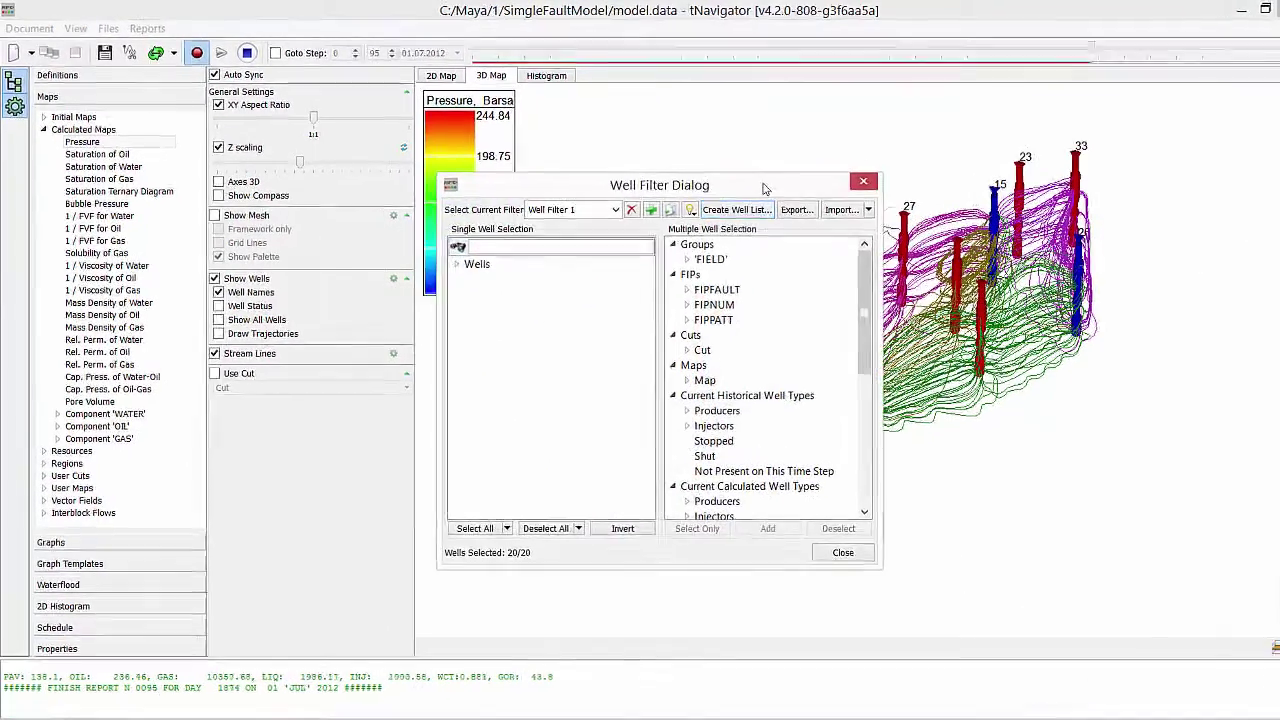
left_click_drag(764, 188, 353, 231)
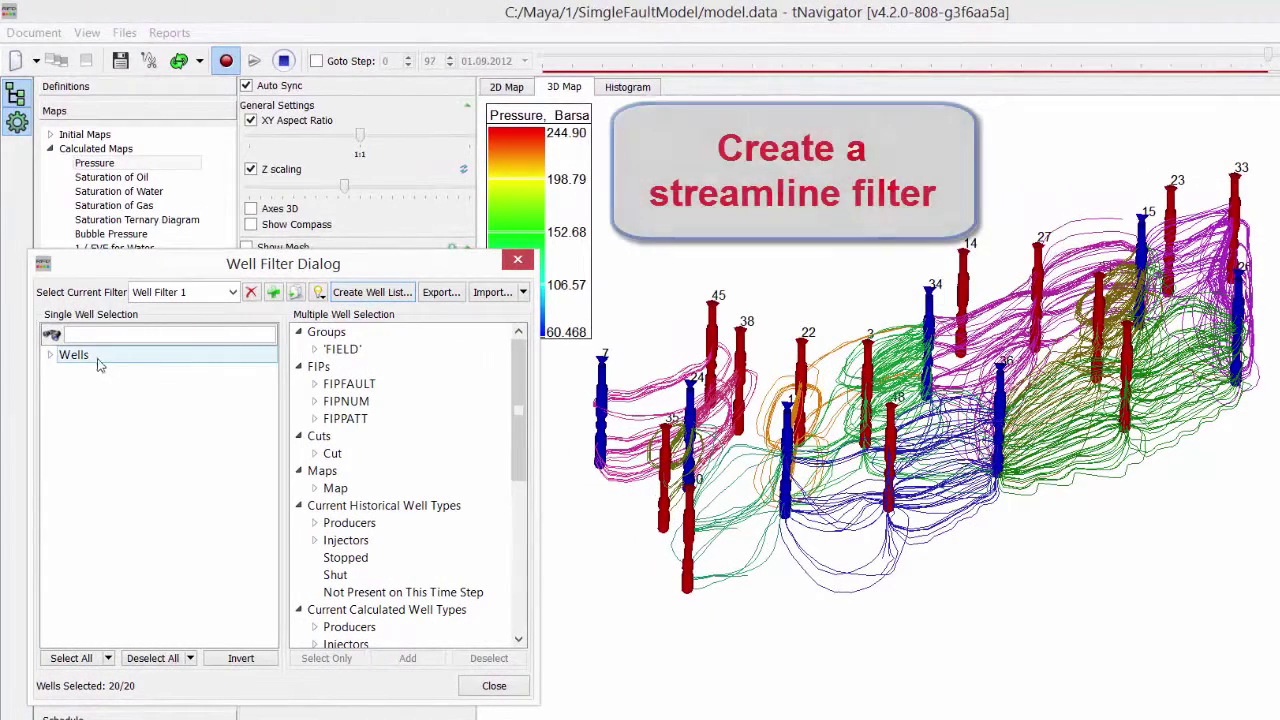
left_click(51, 357)
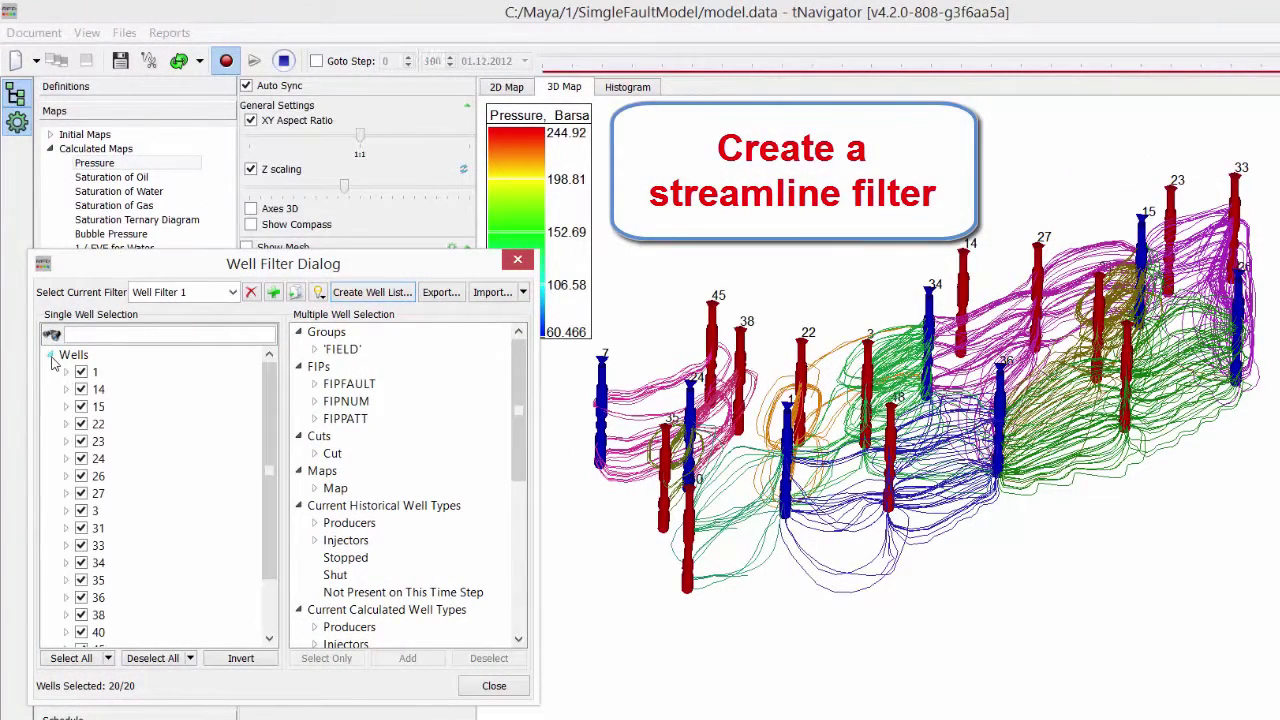
scroll(272, 450, "down", 2)
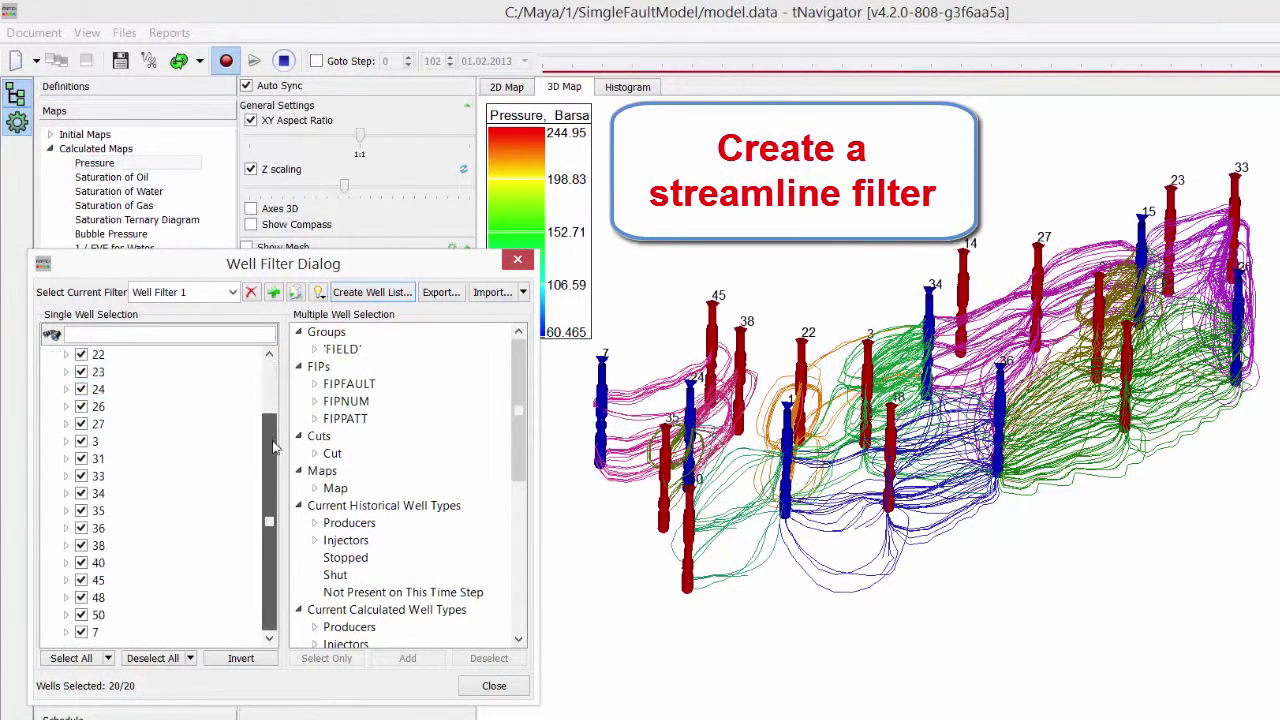
scroll(272, 450, "up", 2)
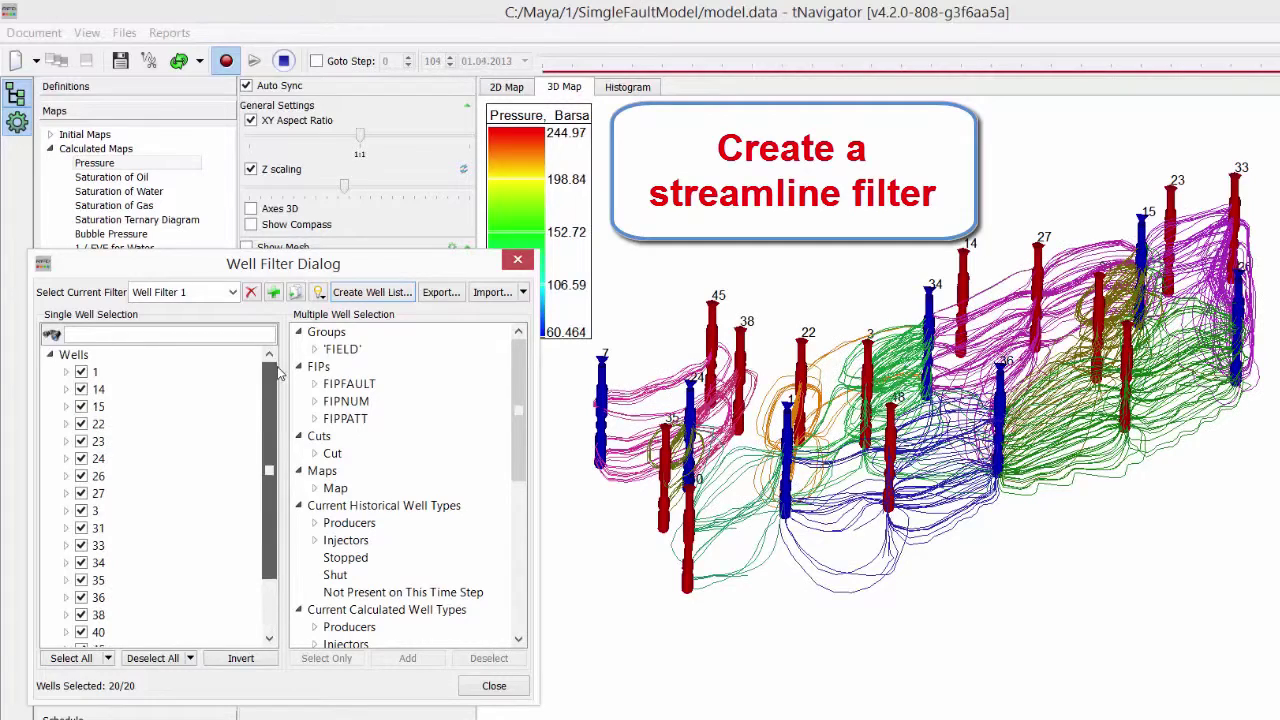
left_click(233, 292)
left_click(208, 322)
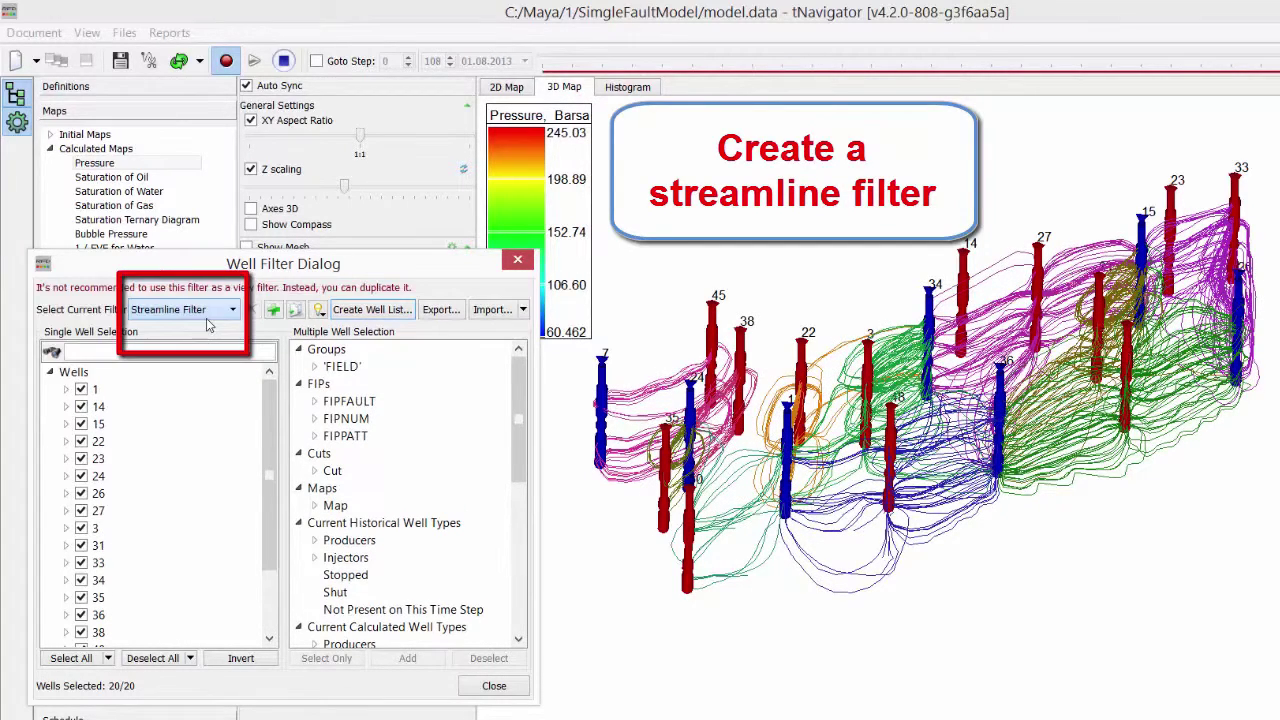
left_click(148, 662)
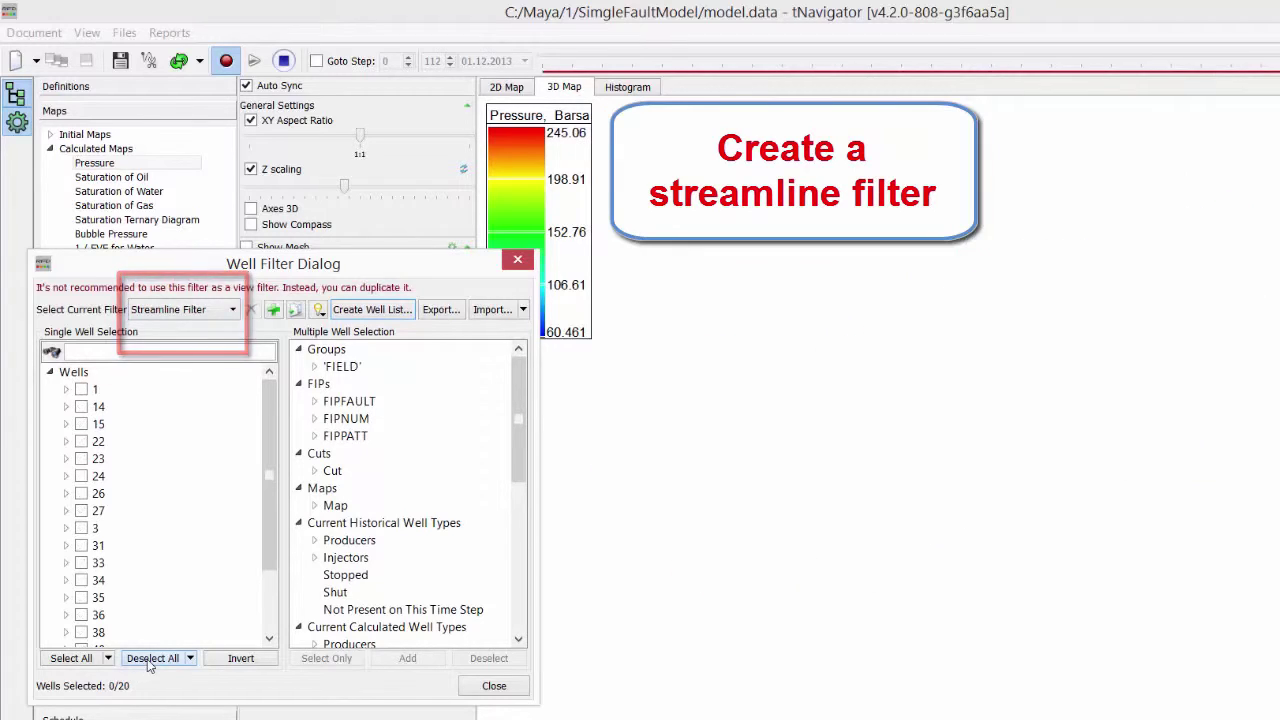
left_click(81, 528)
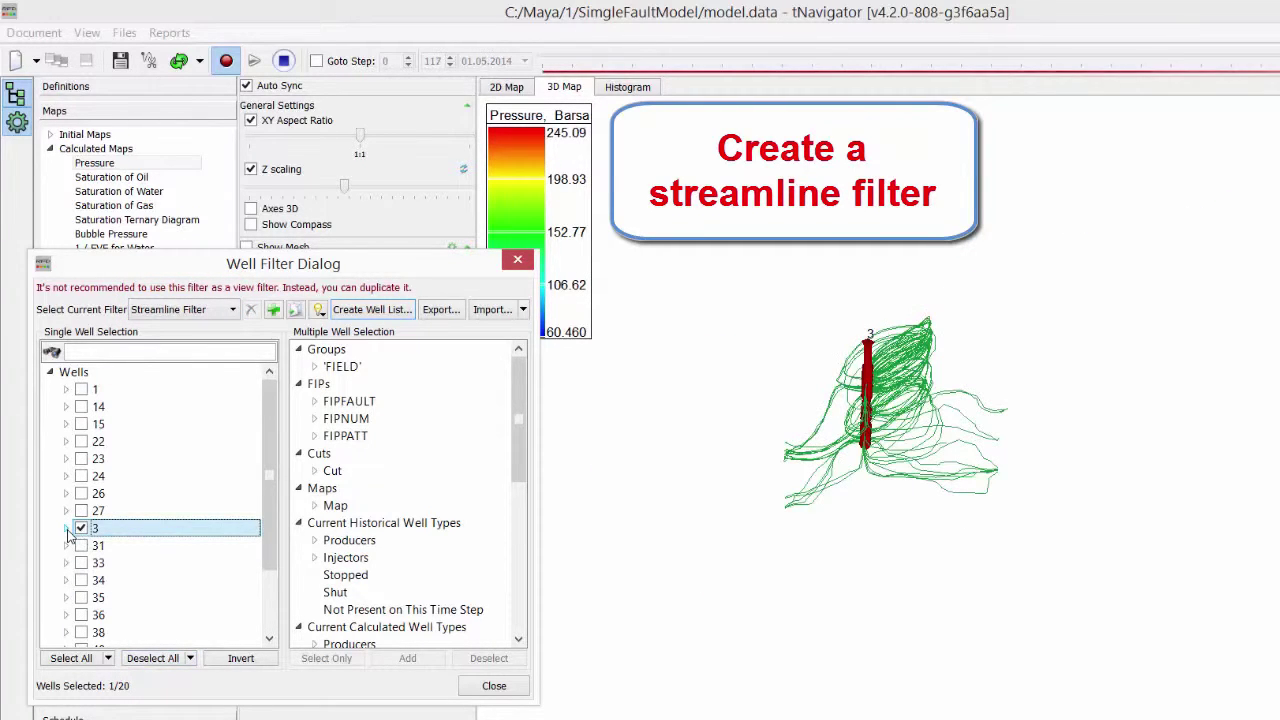
Apply Well Filter 1 with all wells and close the Well Filter Dialog.
left_click(231, 310)
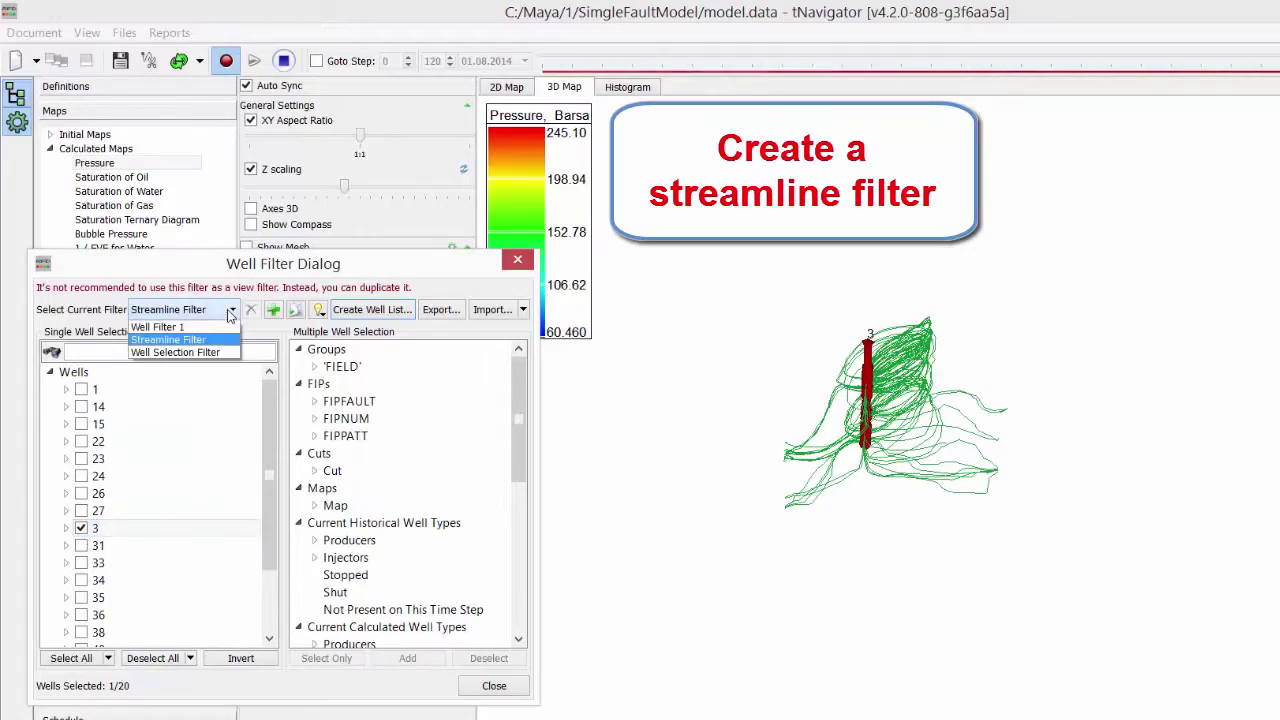
left_click(214, 329)
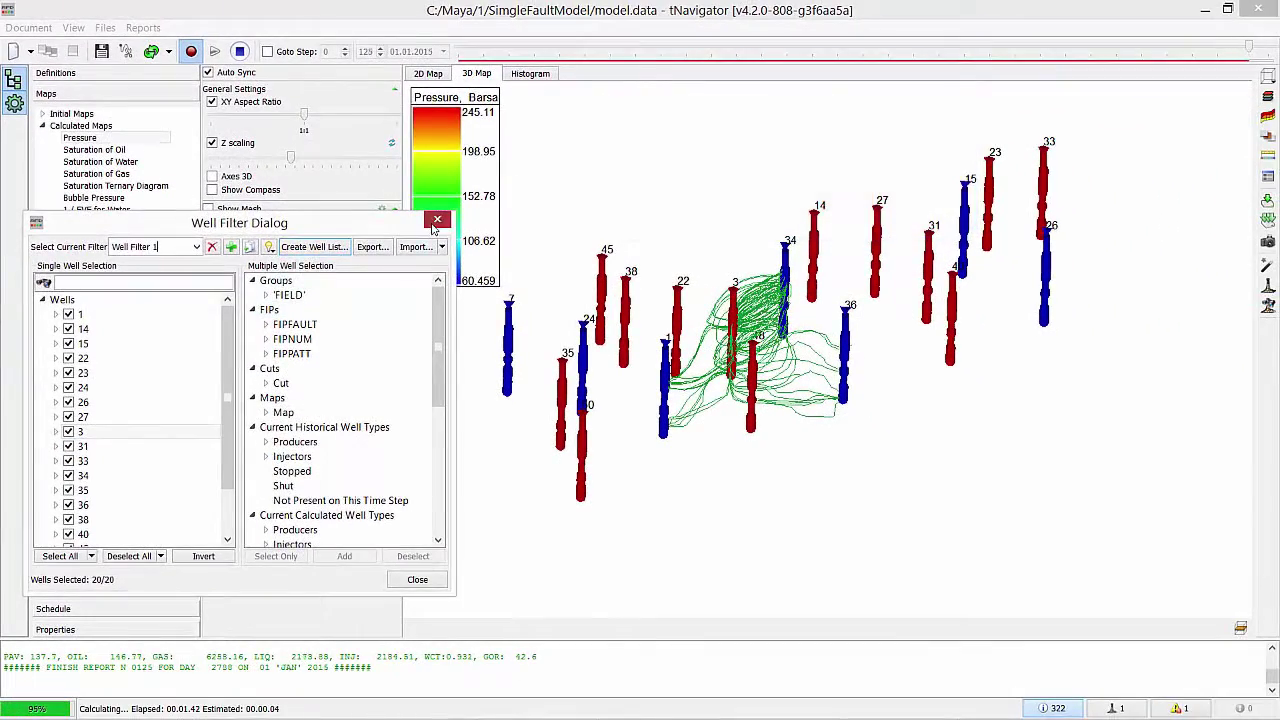
left_click(436, 221)
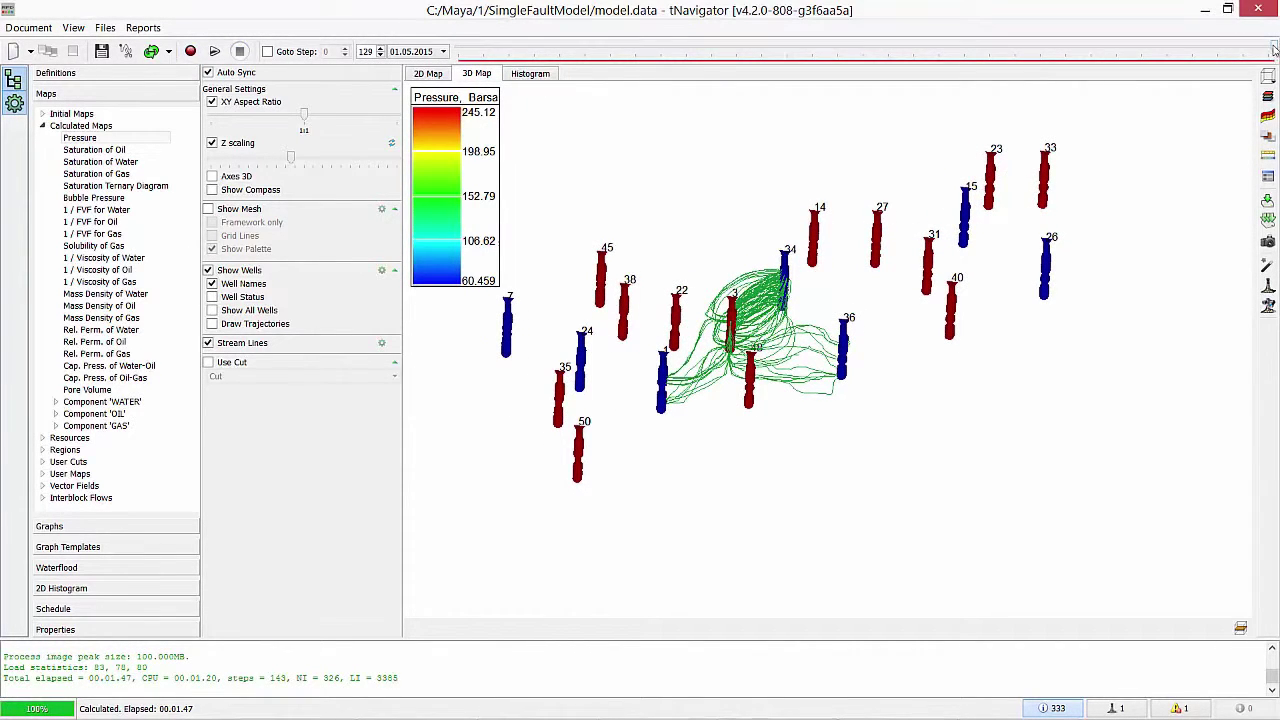
Rewind the timeline to an earlier step and open the Waterflood drainage table settings.
left_click_drag(1263, 49, 837, 47)
mouse_move(823, 94)
left_mouse_down()
mouse_move(673, 113)
mouse_move(1243, 120)
left_mouse_up()
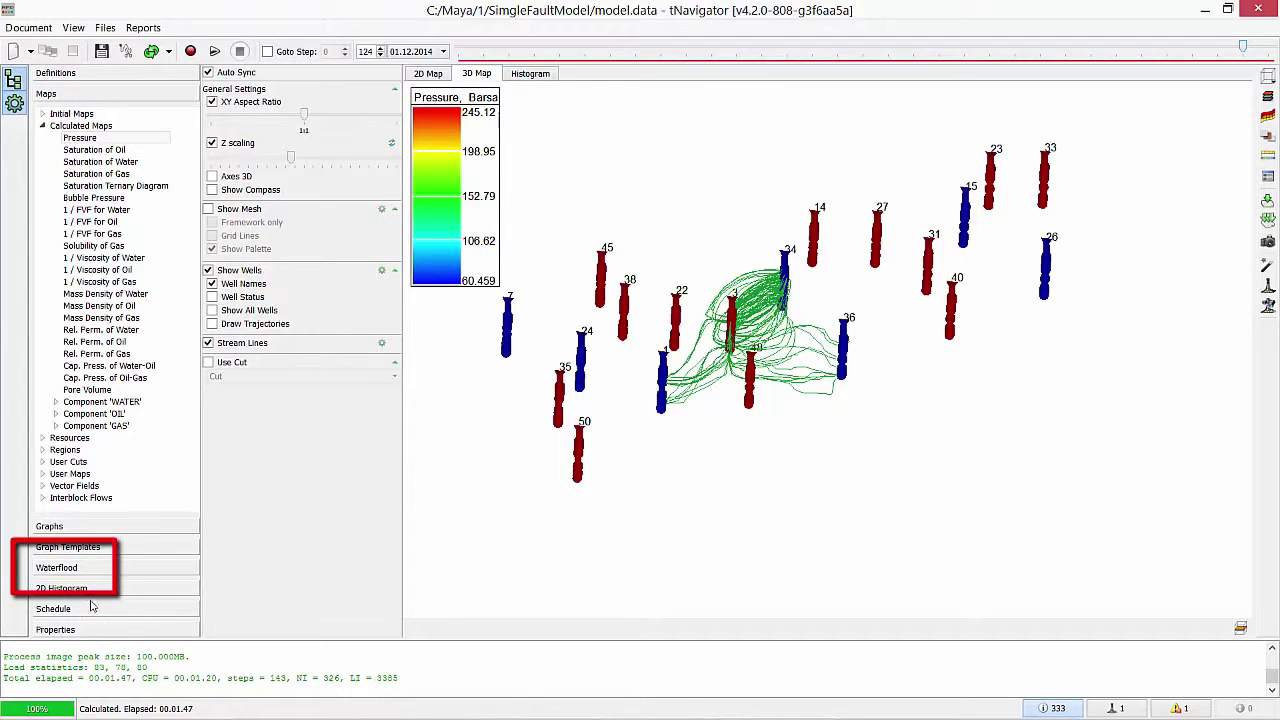
left_click(79, 569)
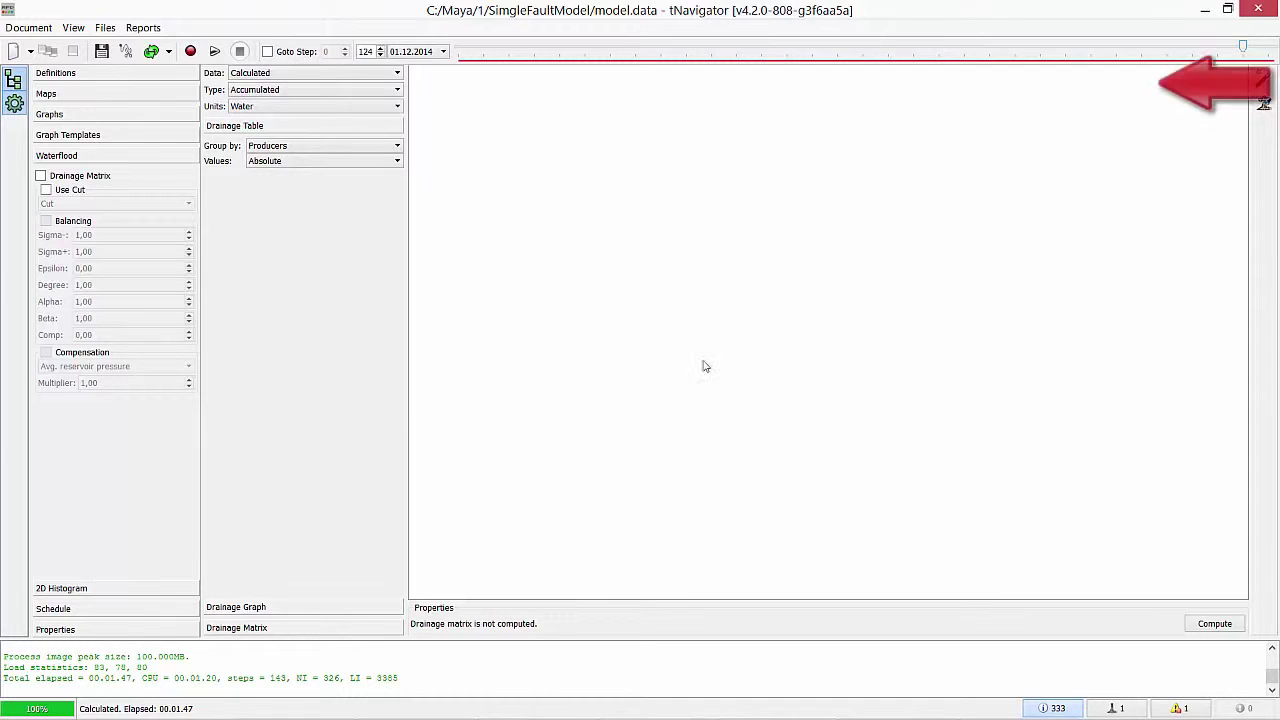
Rewind the timeline to step 0 and compute the drainage matrix.
left_click_drag(1244, 52, 453, 107)
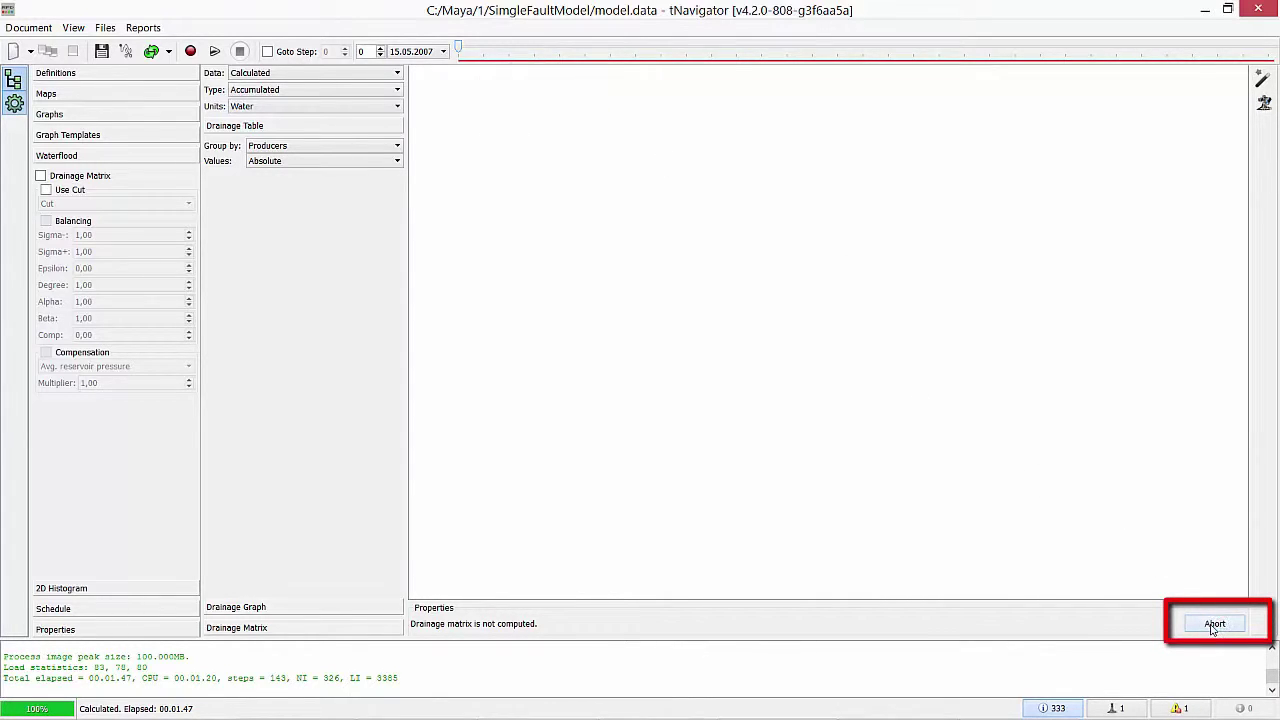
left_click(1213, 624)
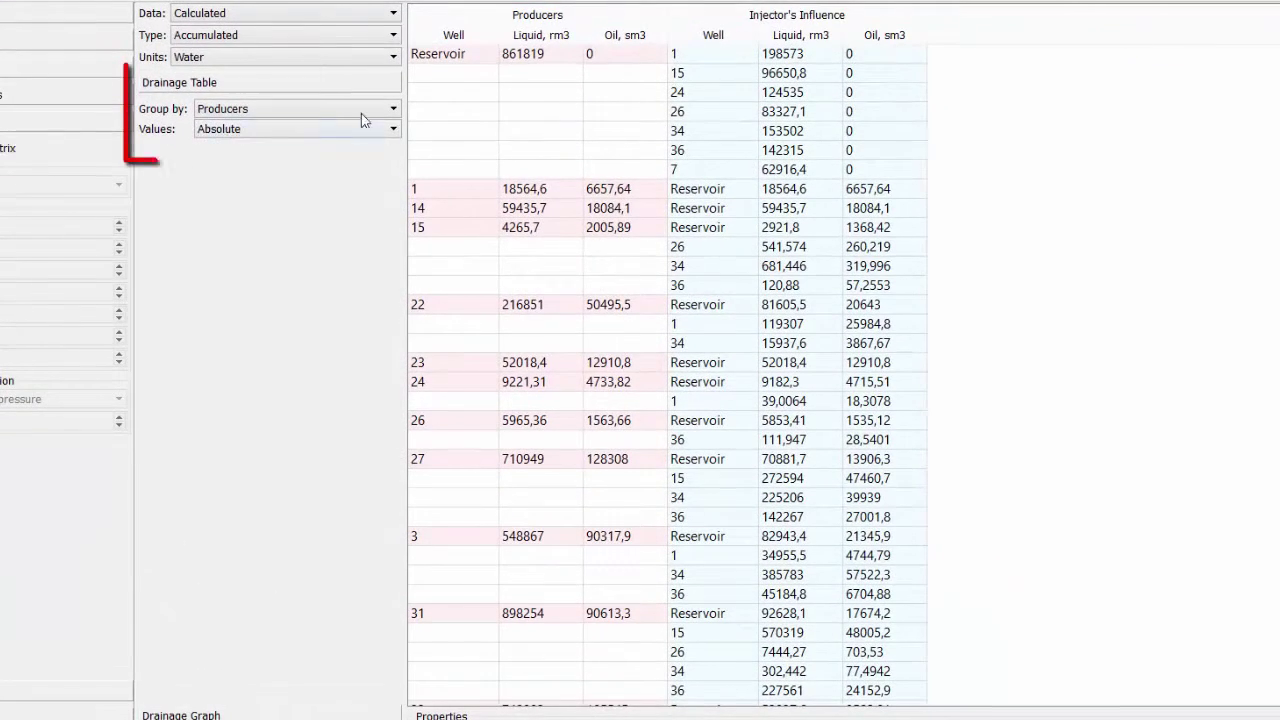
Group the drainage table by Injectors and locate injector 1's liquid 438953 and oil 55843,6.
left_click(363, 113)
left_click(356, 124)
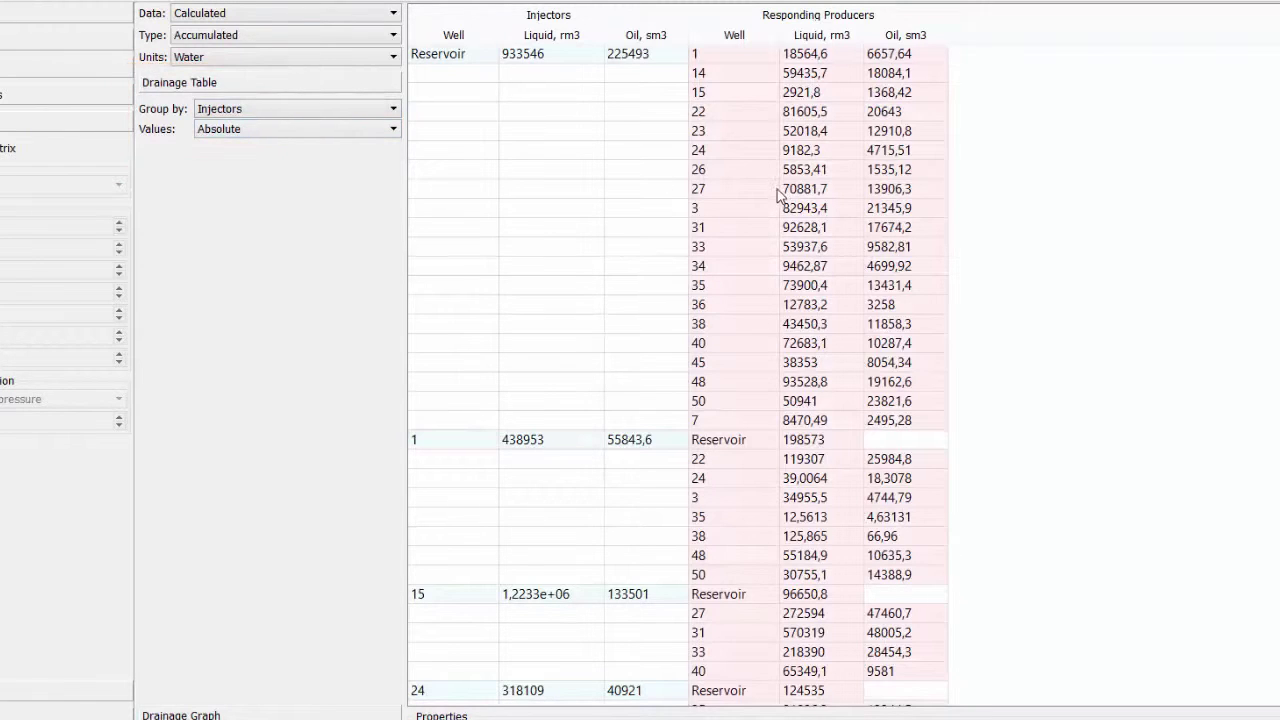
scroll(678, 377, "down", 6)
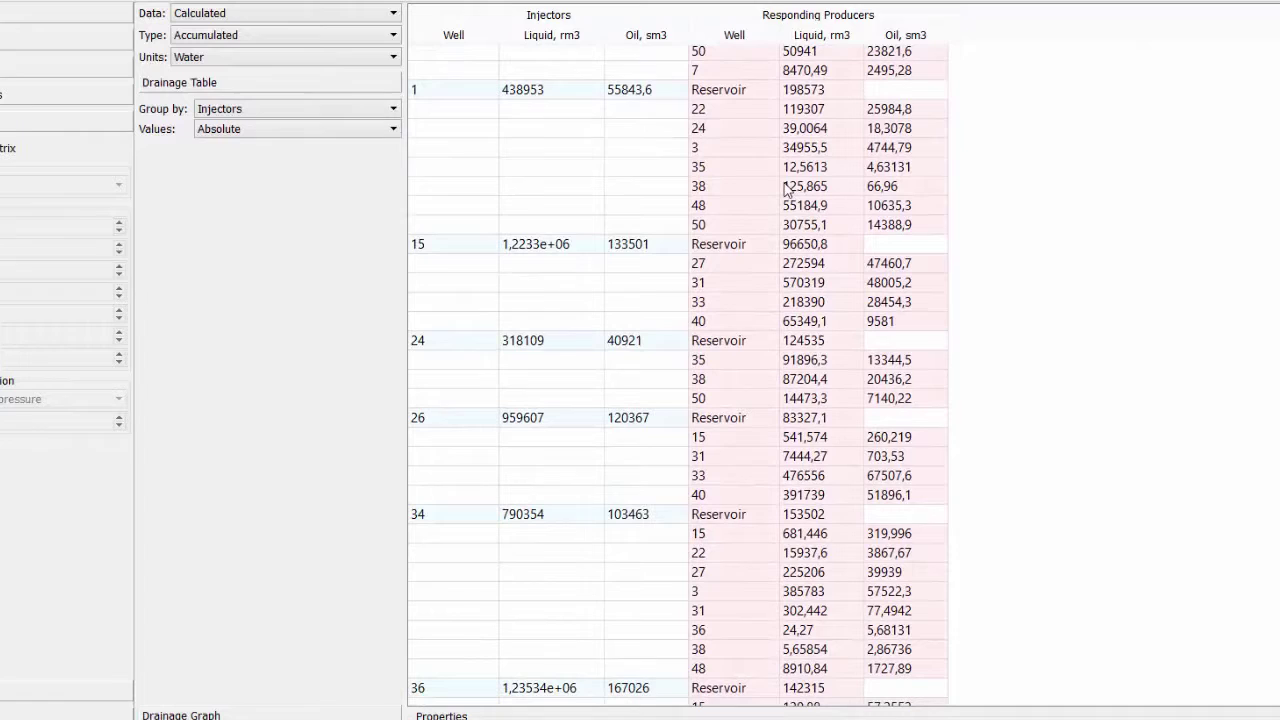
left_click(465, 97)
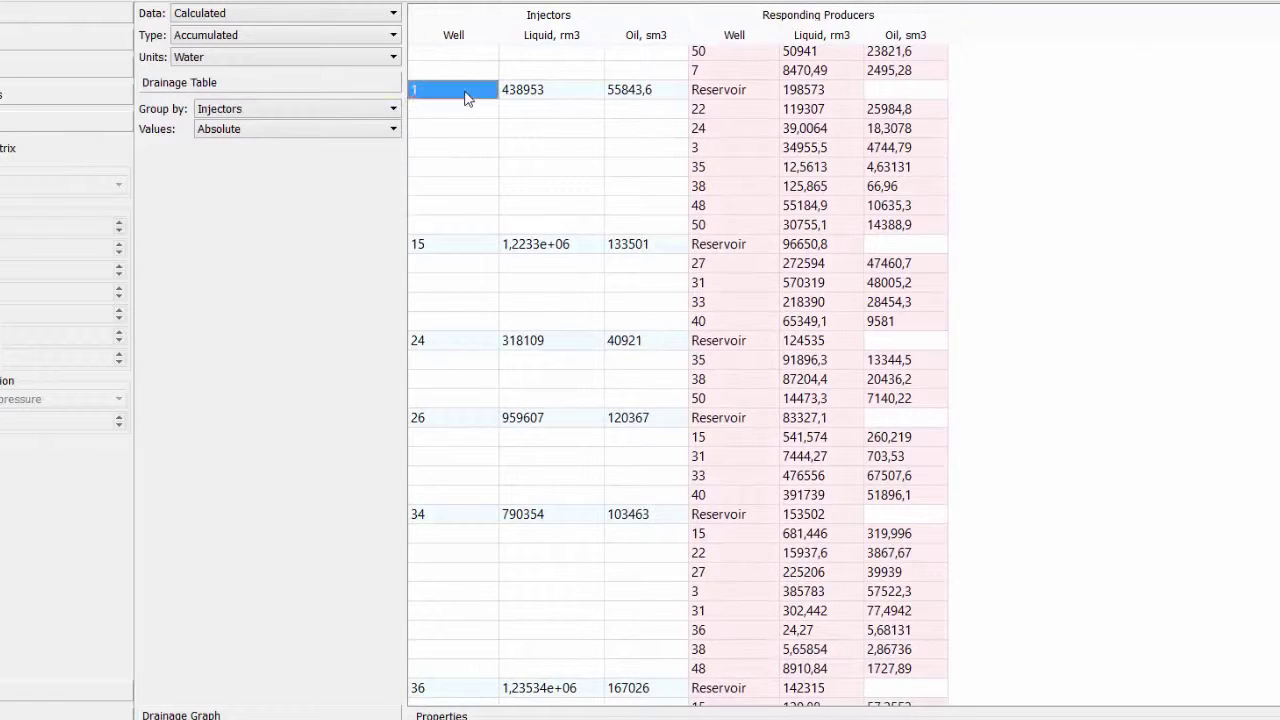
left_click(573, 103)
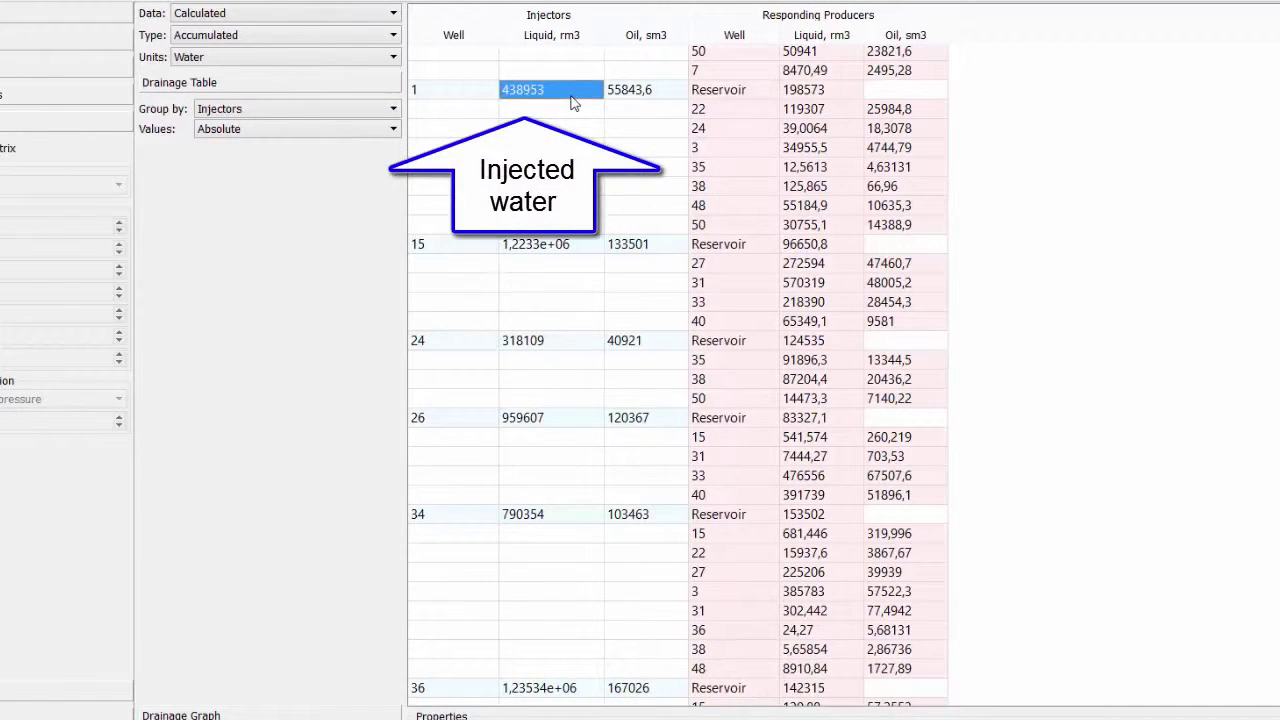
left_click(655, 92)
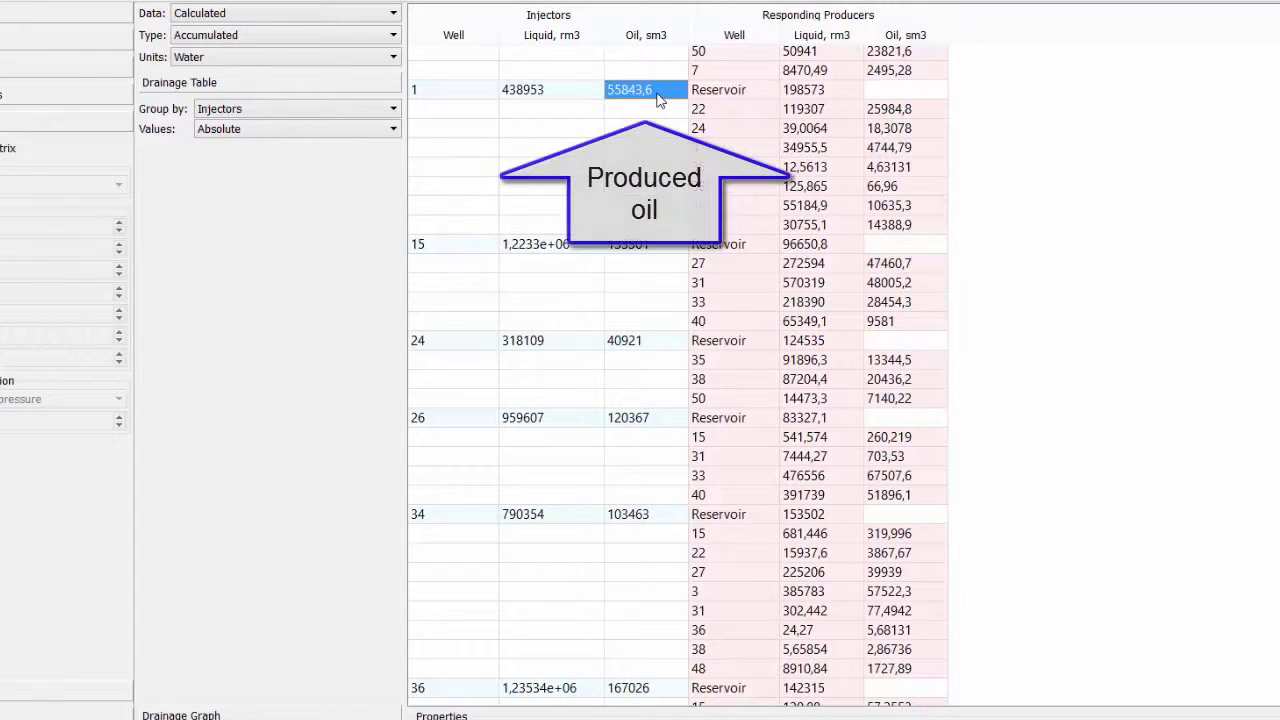
Select the responding producers' liquid and oil values, including Reservoir liquid 198573.
left_click_drag(733, 112, 741, 228)
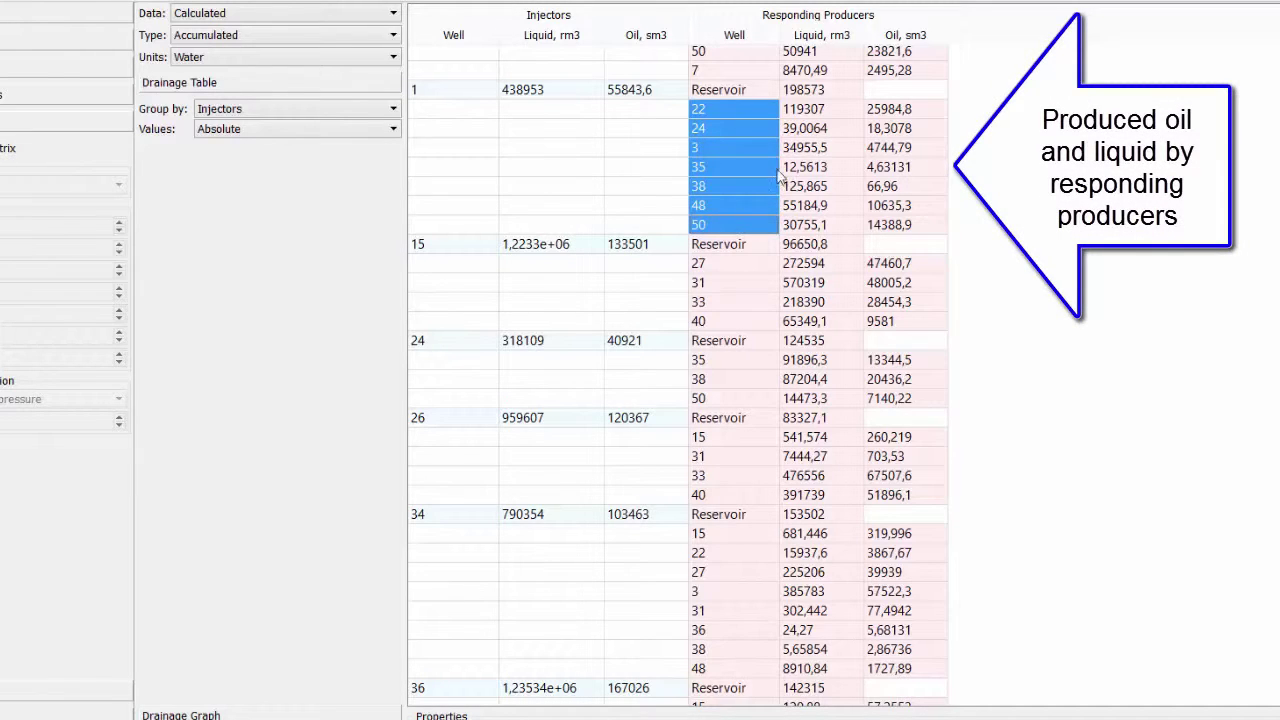
left_click(815, 115)
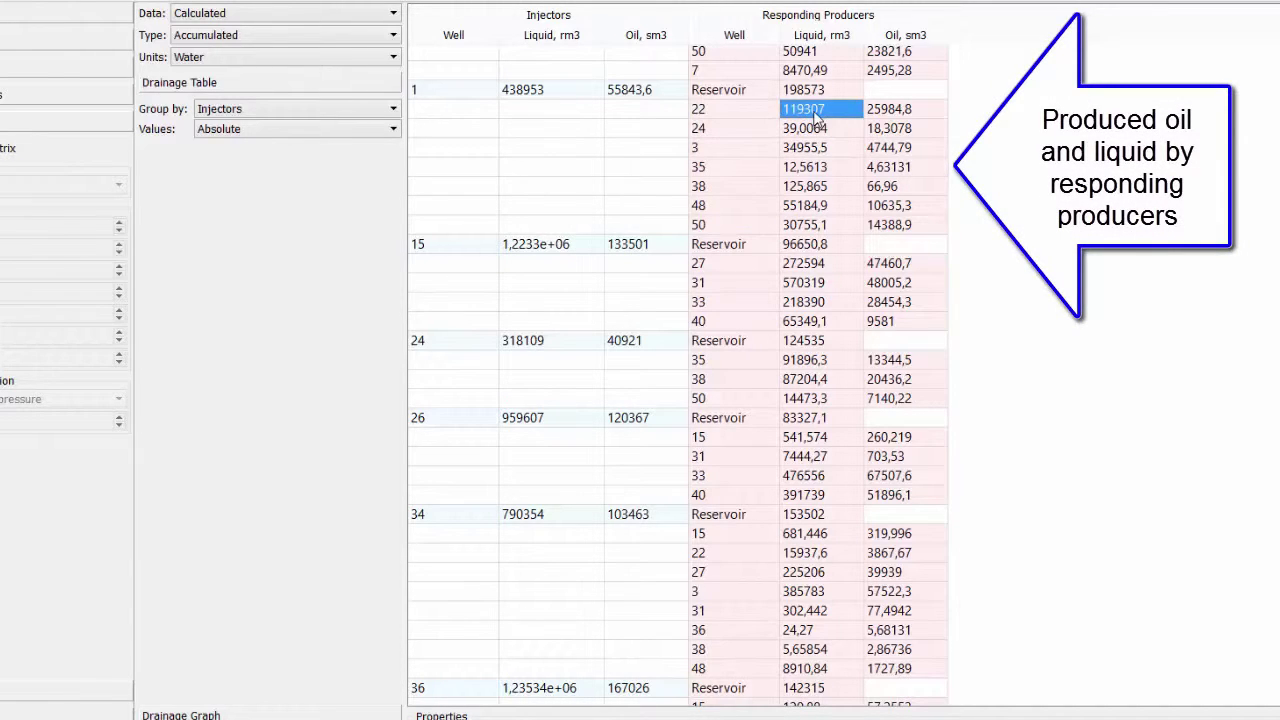
left_click(890, 116)
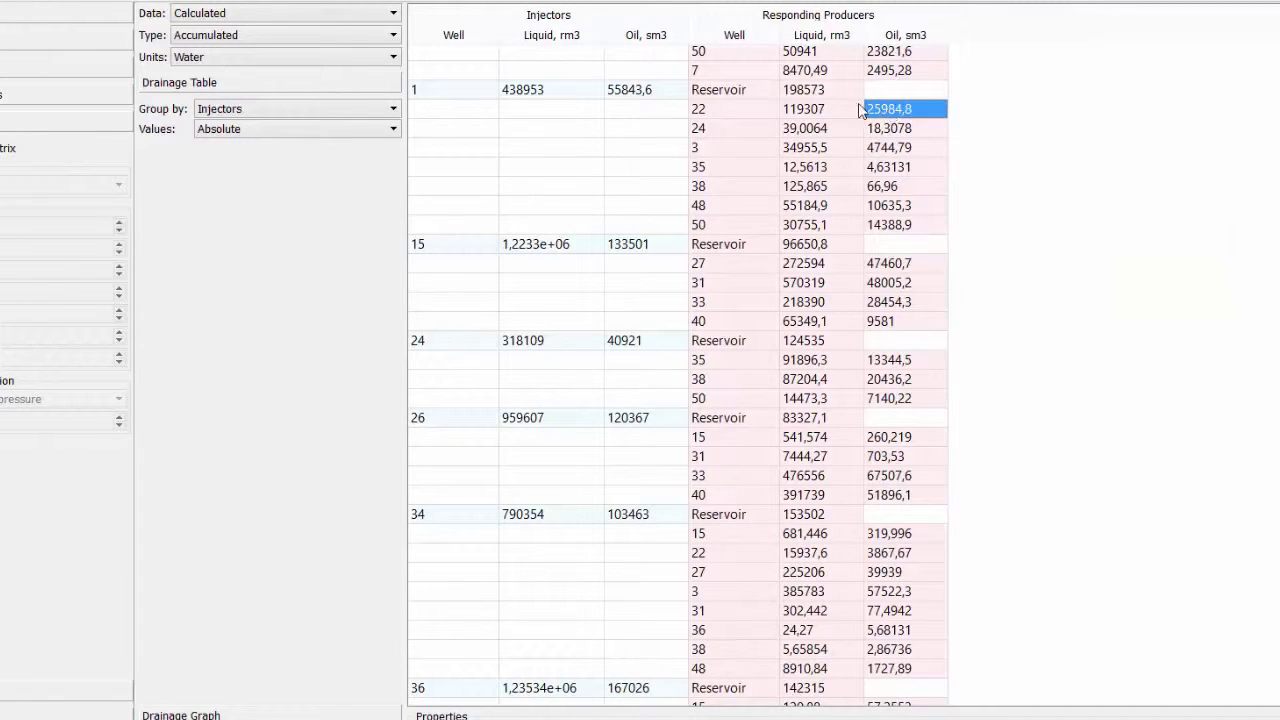
left_click_drag(755, 90, 803, 91)
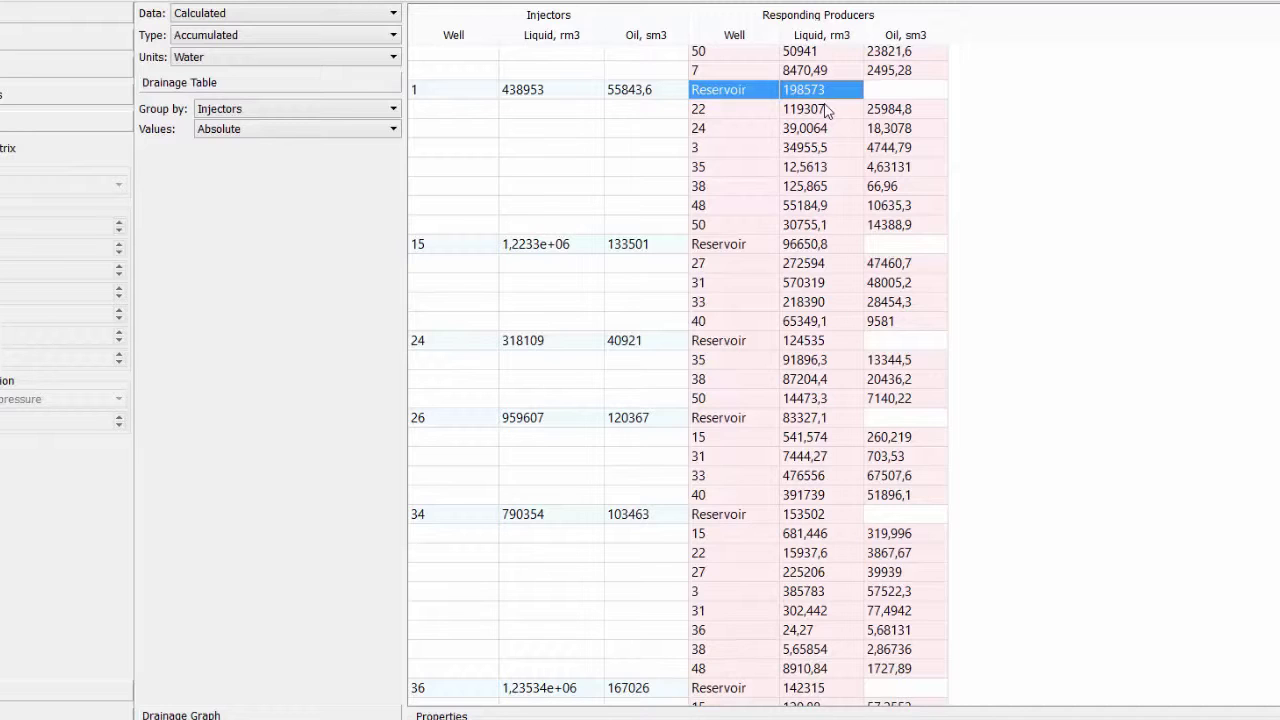
left_click_drag(885, 110, 893, 228)
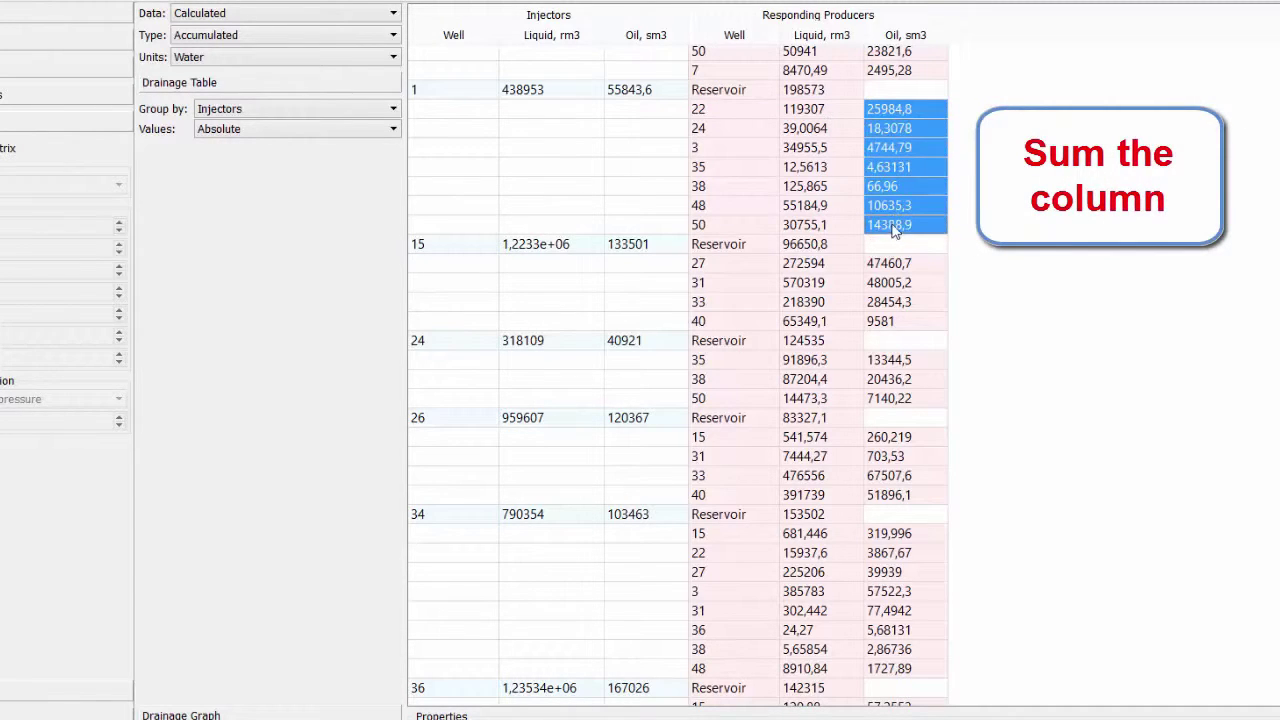
left_click(660, 92)
left_click(826, 92)
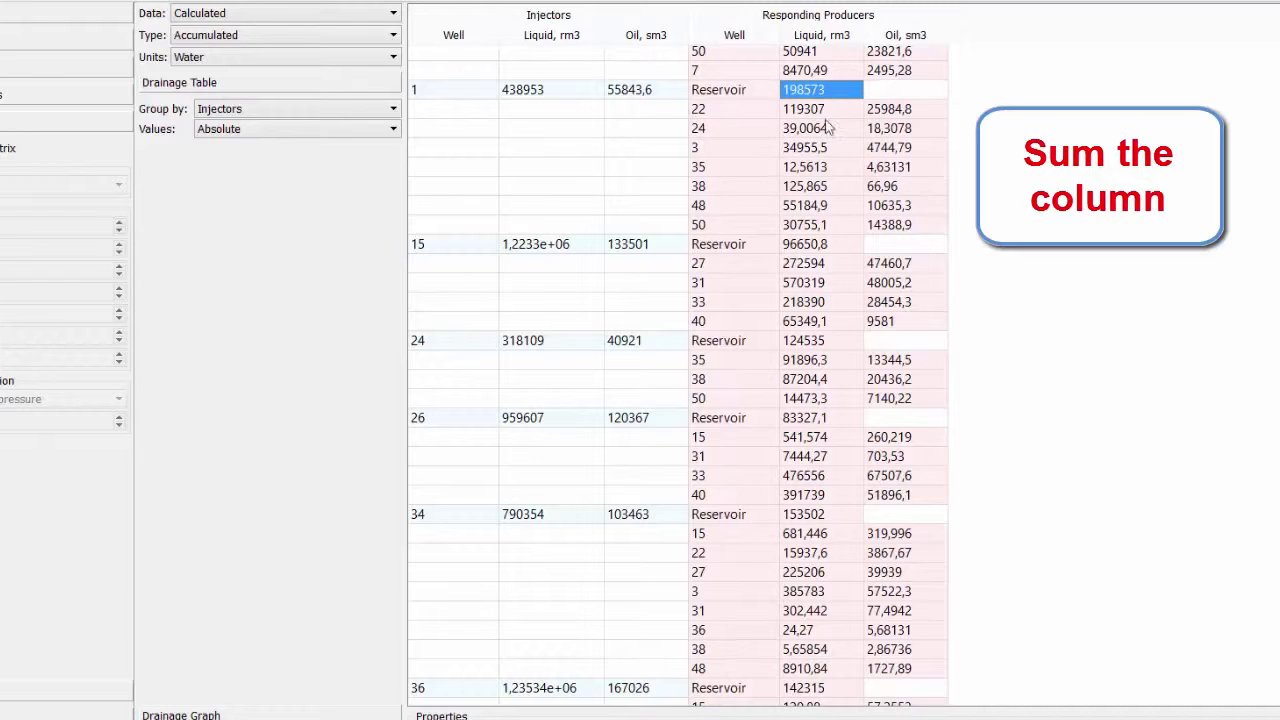
left_click_drag(826, 127, 824, 228)
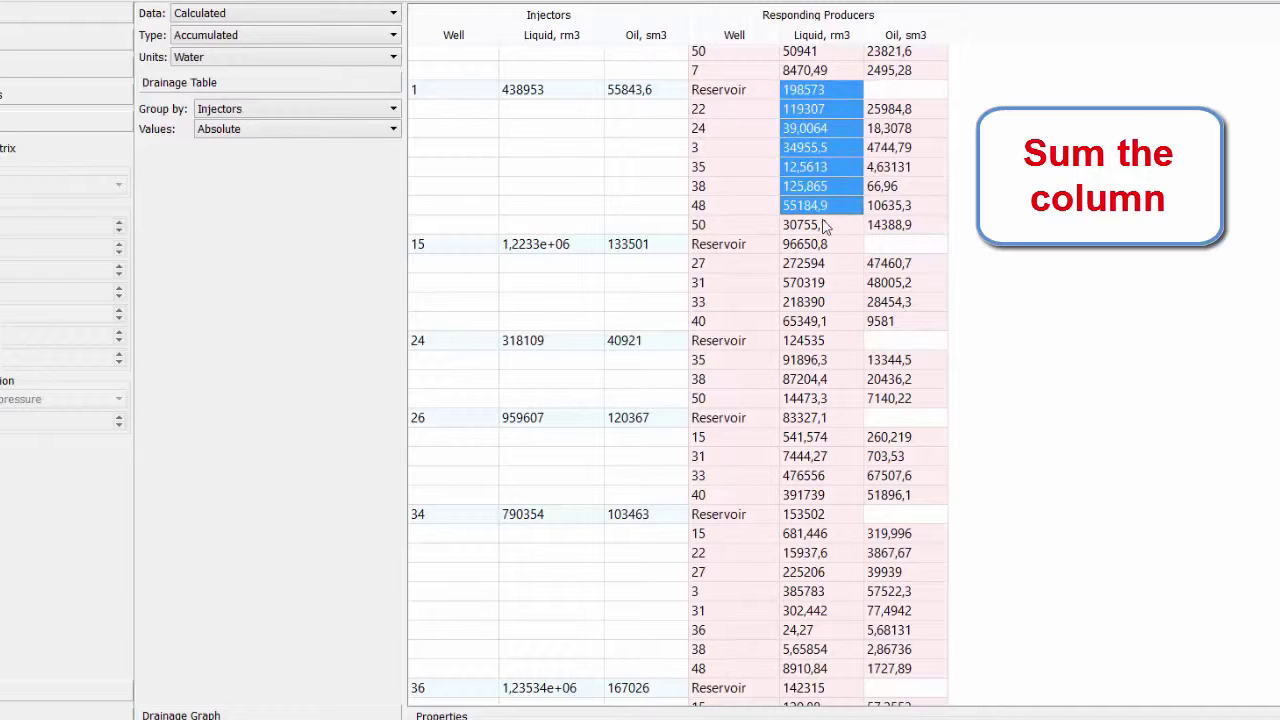
left_click(585, 93)
Copy all of injector 1's rows and switch to the Excel workbook.
left_click_drag(480, 101, 897, 227)
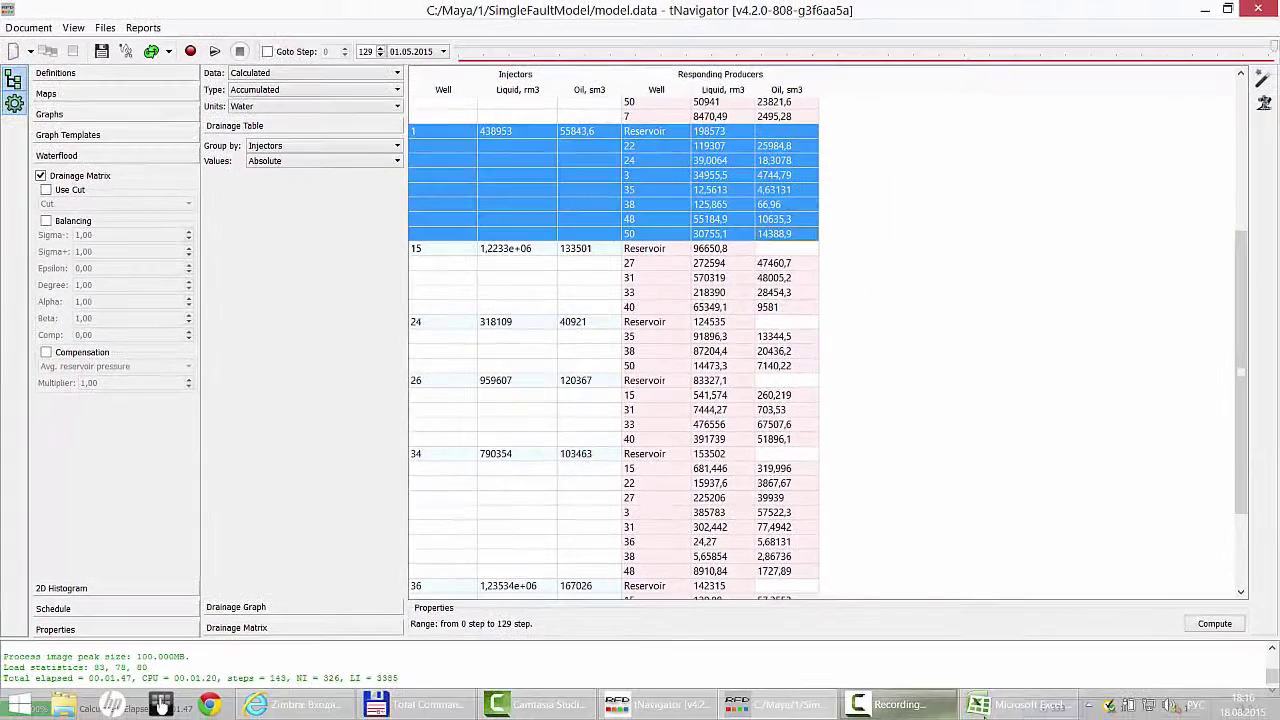
right_click(575, 163)
left_click(588, 174)
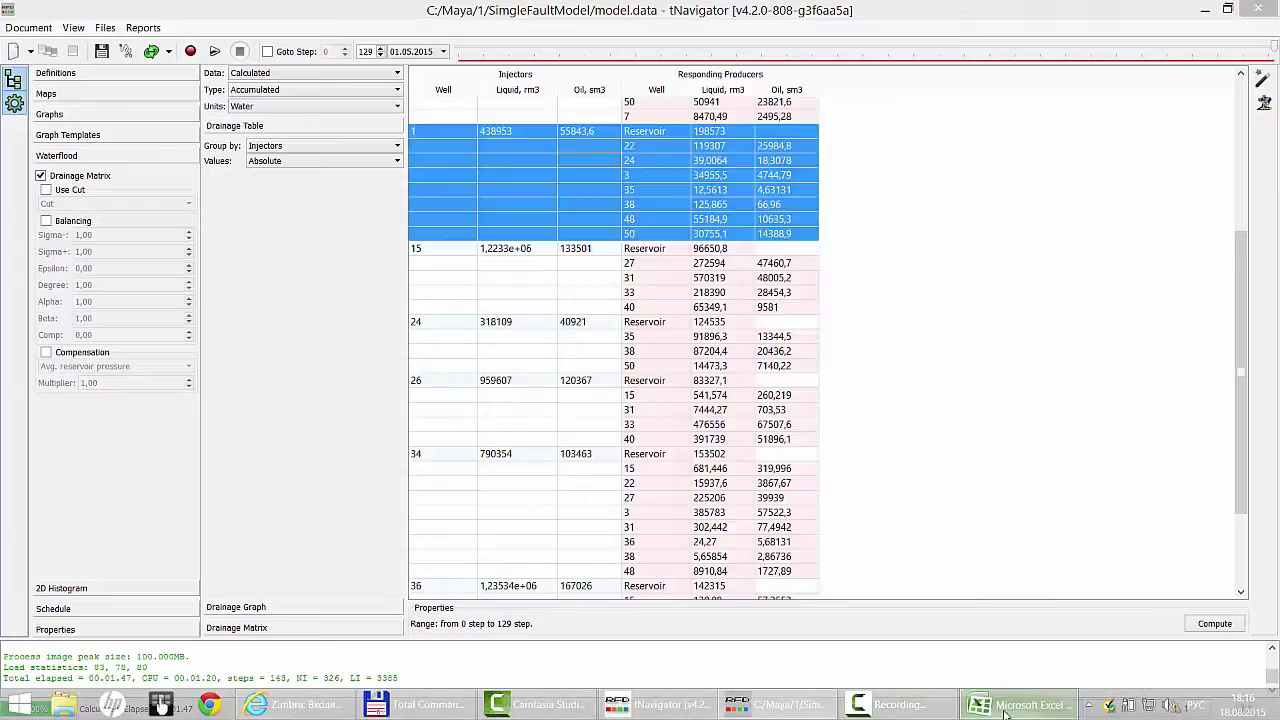
left_click(900, 703)
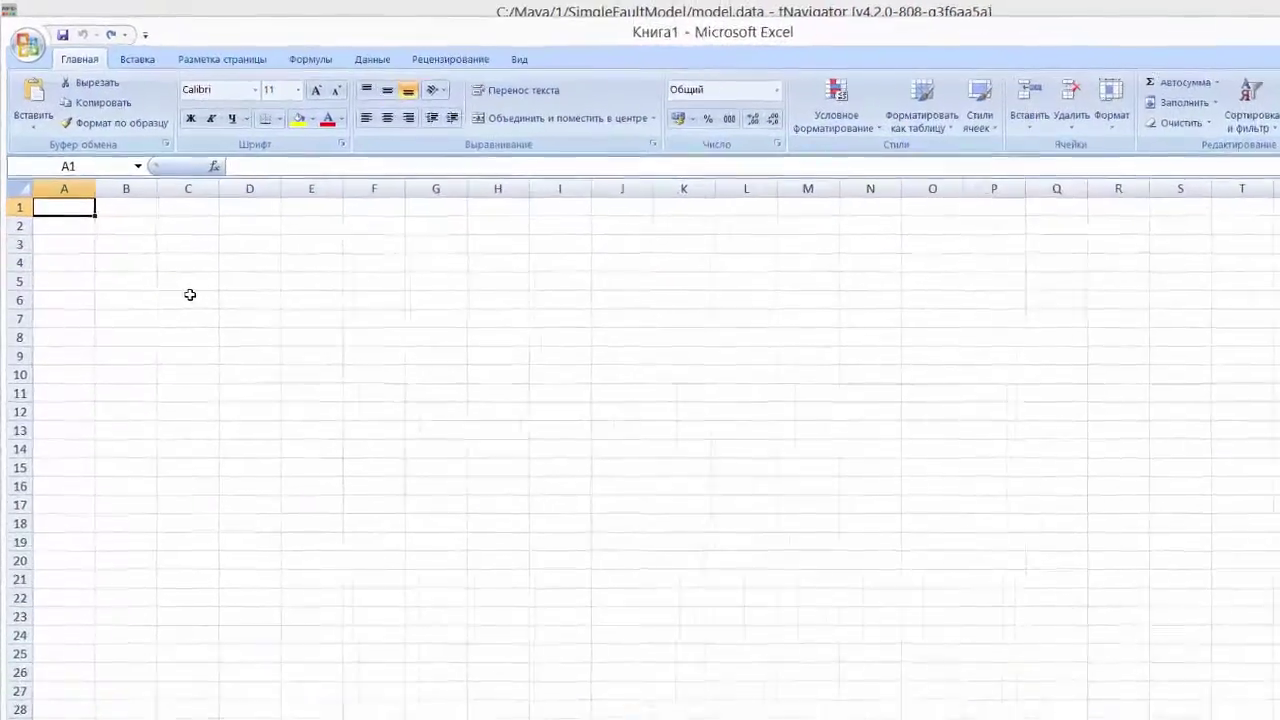
Paste injector 1's rows, widen columns E and F, and AutoSum oil F4:F10 to 55843,68911.
key("ctrl+v")
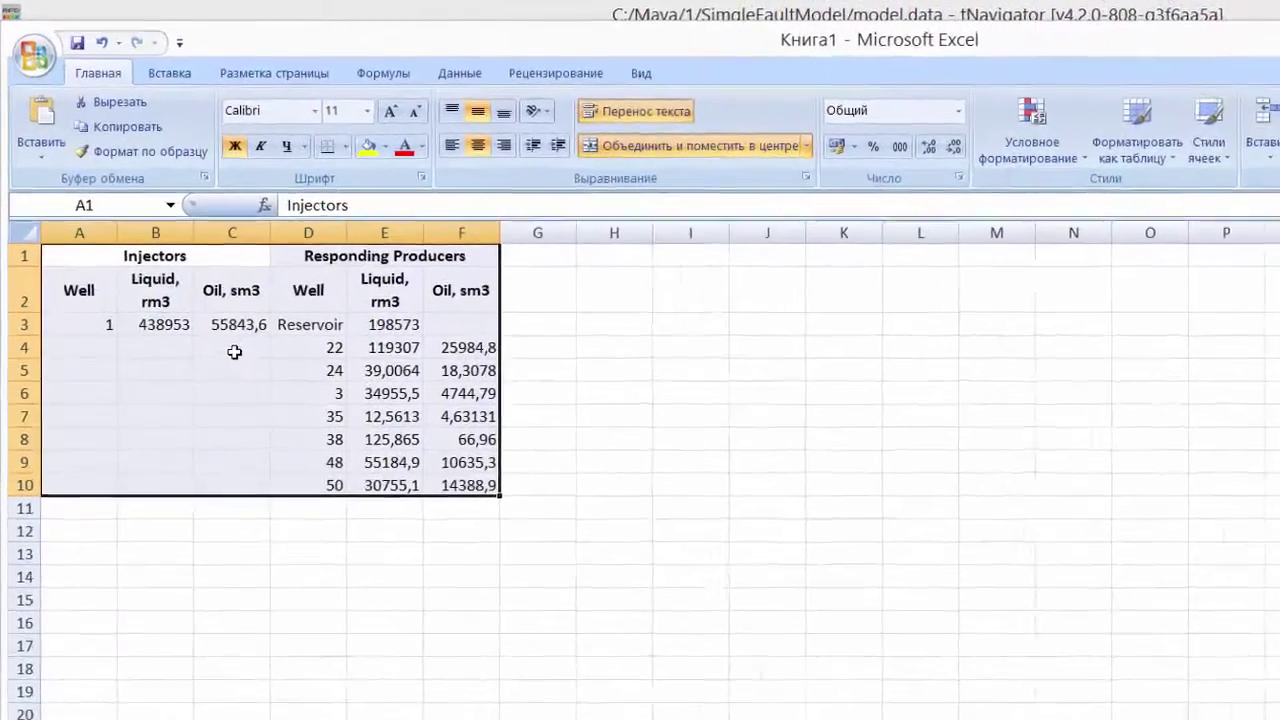
left_click_drag(531, 256, 582, 256)
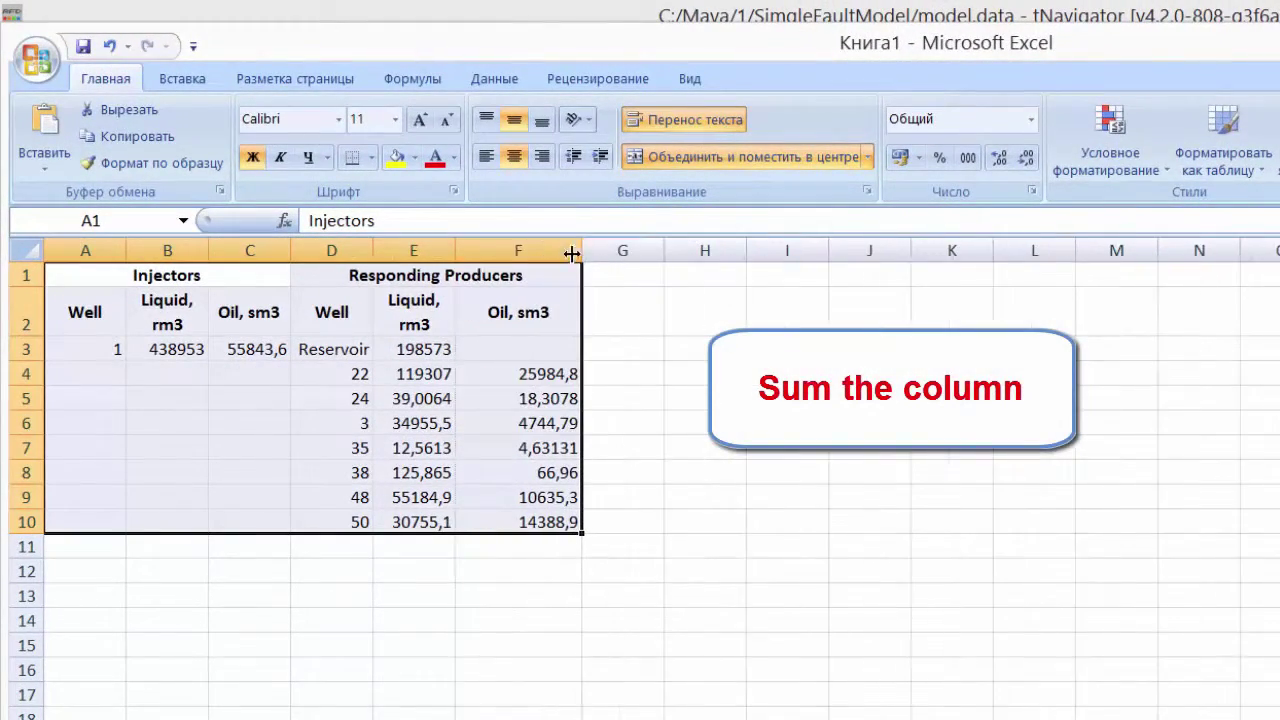
left_click_drag(453, 256, 466, 256)
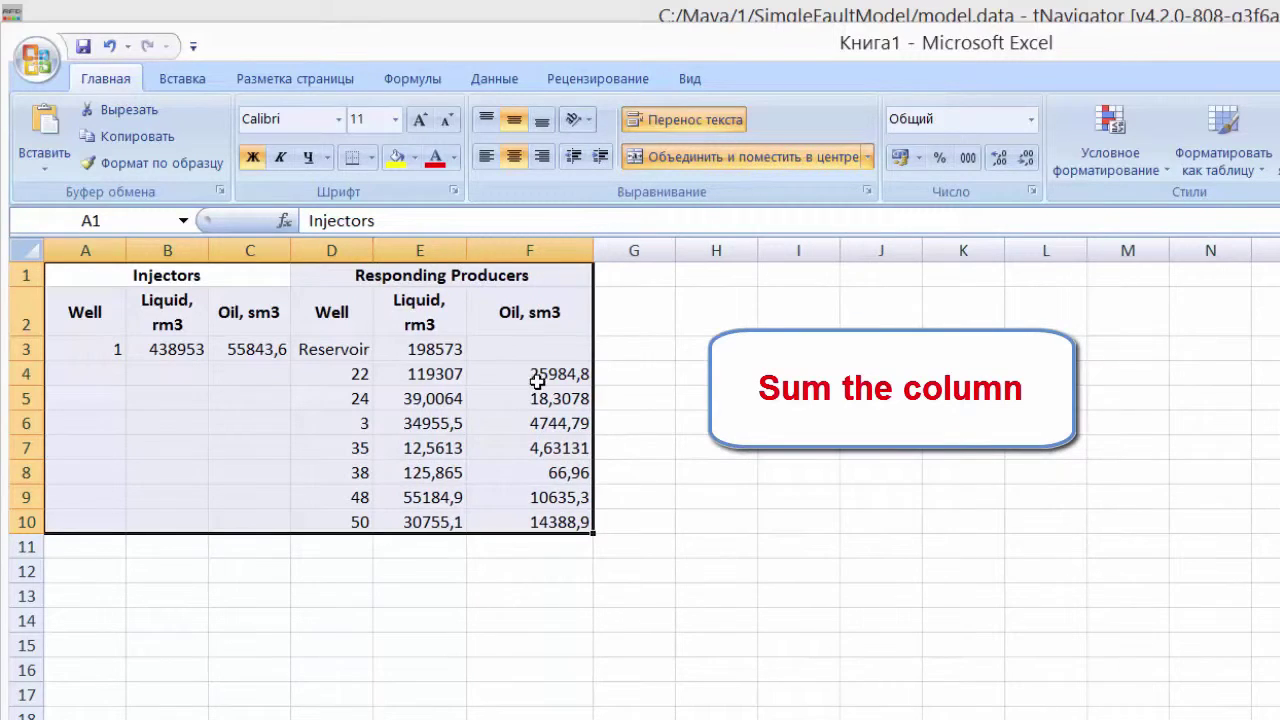
left_click_drag(537, 374, 541, 519)
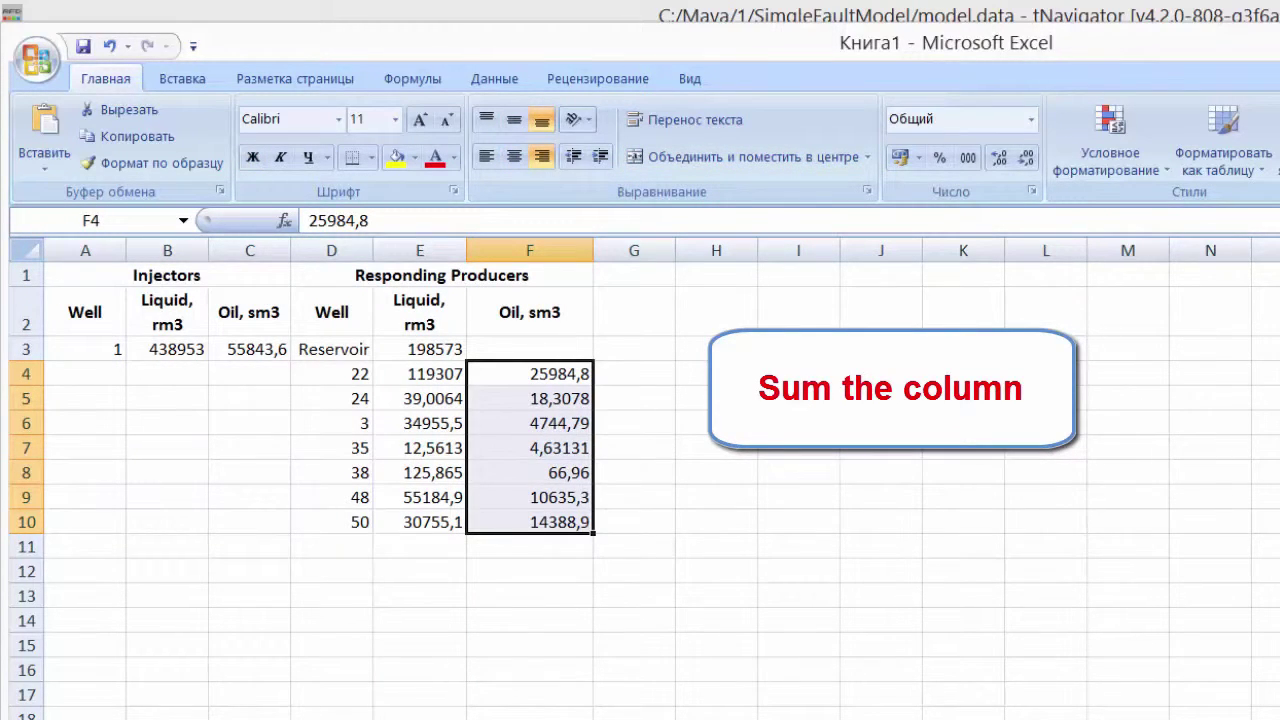
key("alt+equal")
left_click(563, 543)
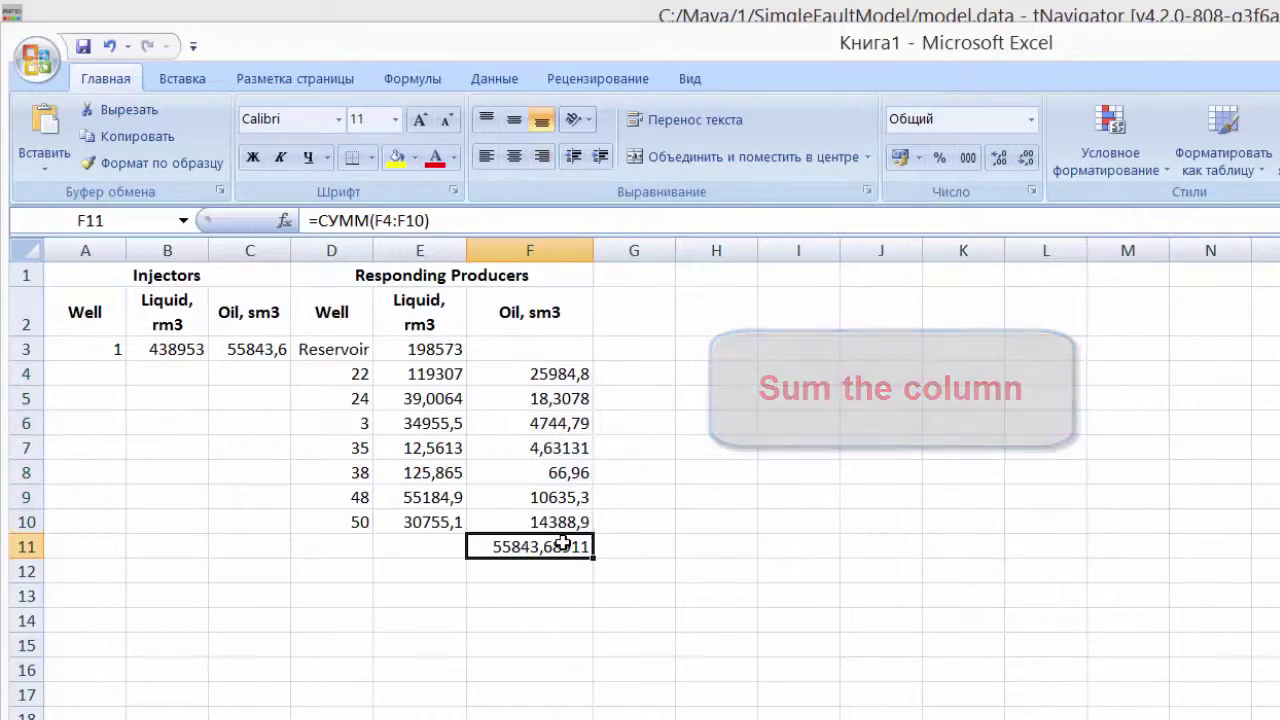
left_click(273, 349)
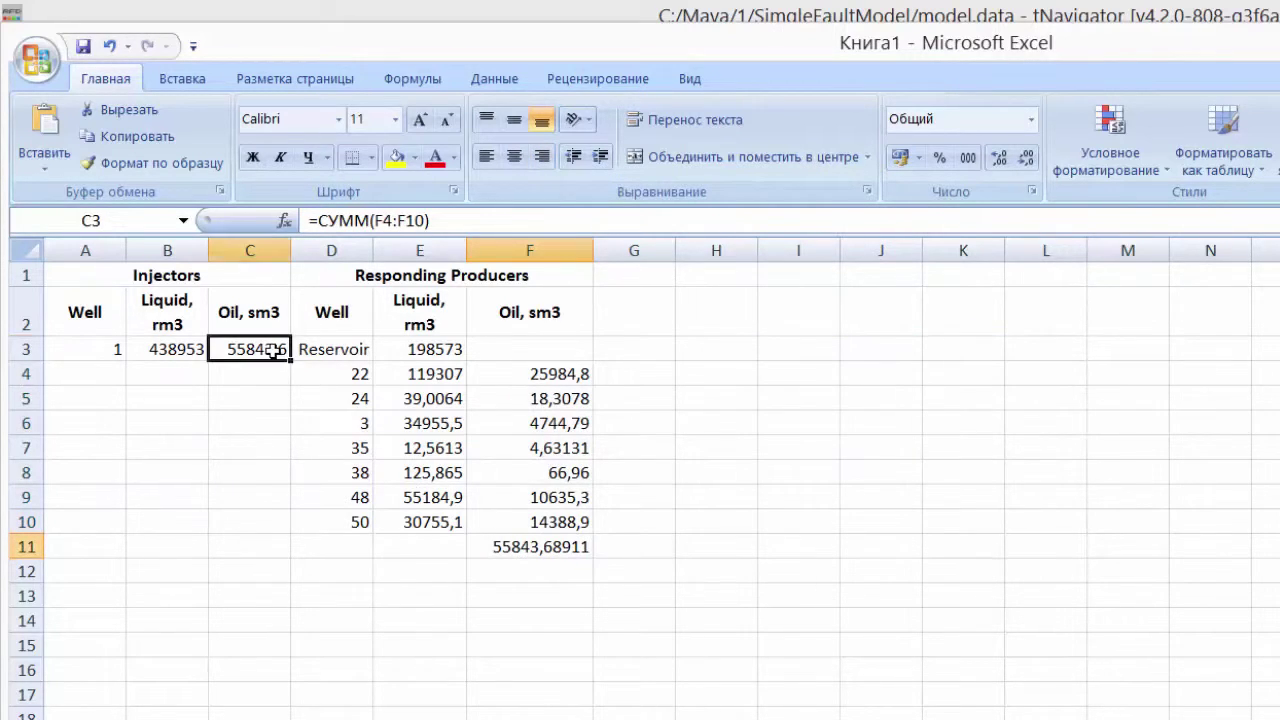
AutoSum liquid E3:E10 to 438952,93 and compare it with injector 1's liquid in B3.
left_click_drag(448, 354, 432, 524)
key("alt+equal")
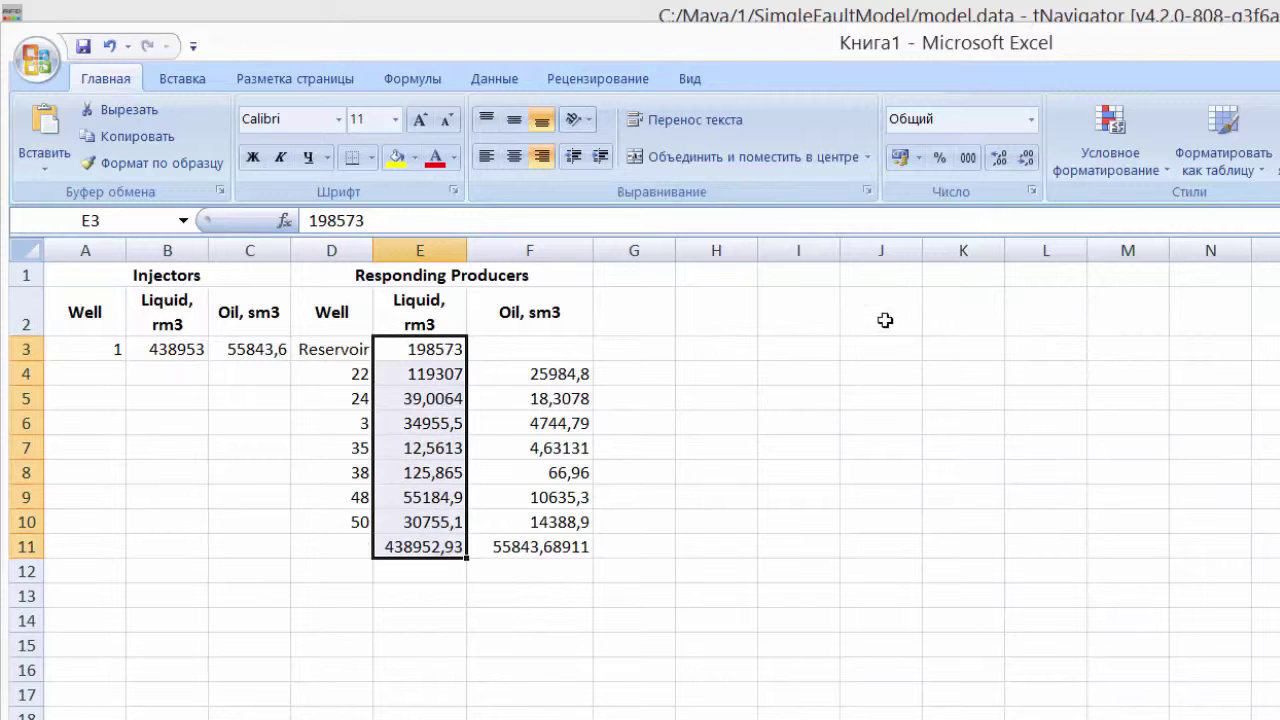
left_click(452, 549)
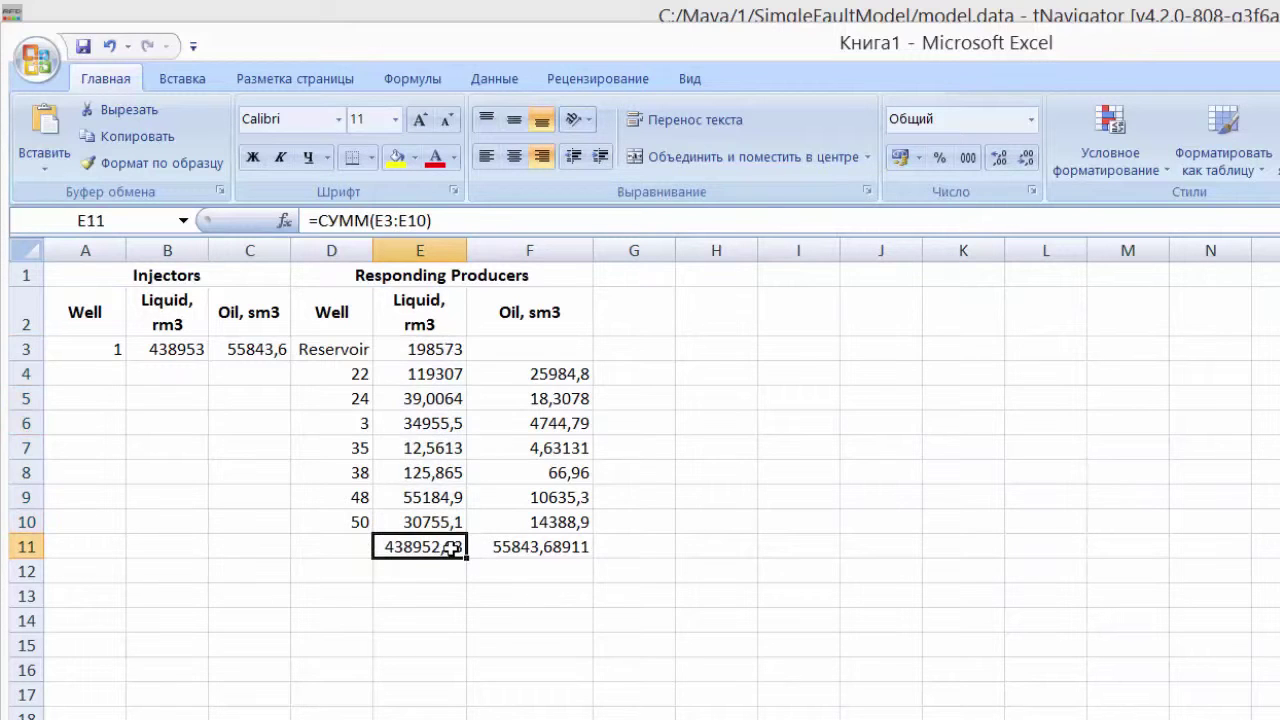
left_click(184, 354)
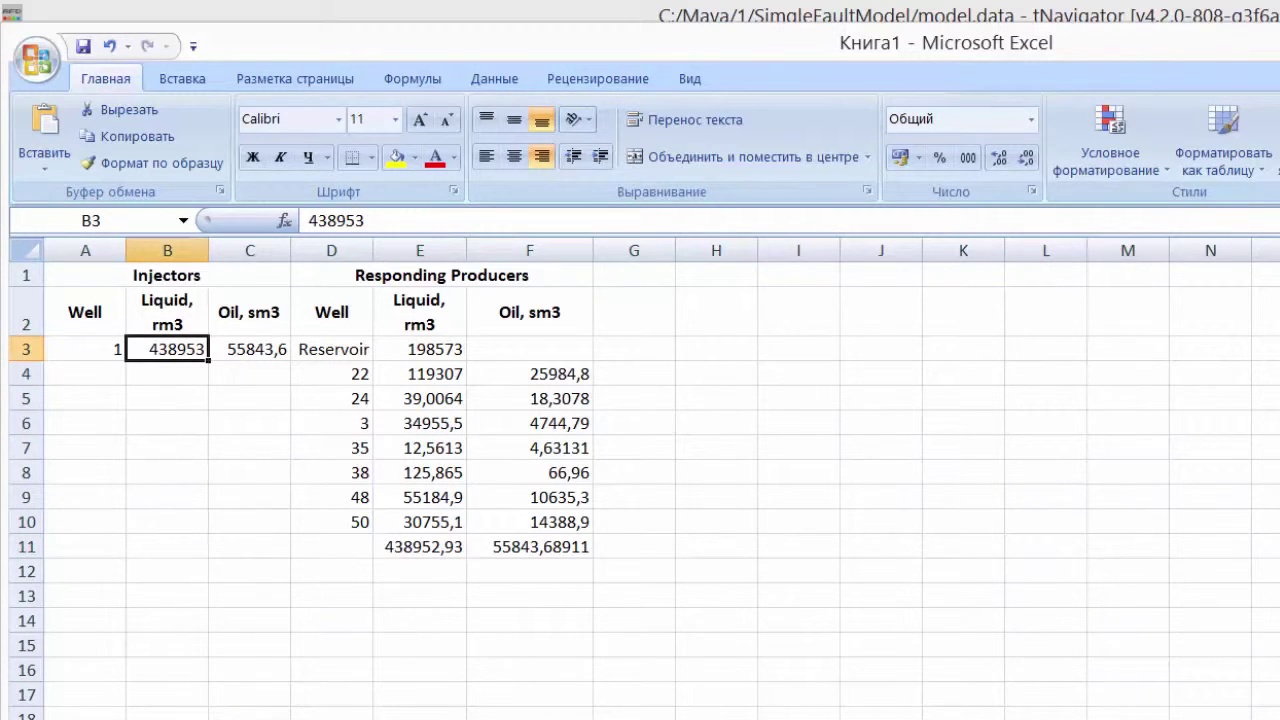
Back in tNavigator, set drainage table Values to Relative and Group by to Producers.
key("alt+Tab")
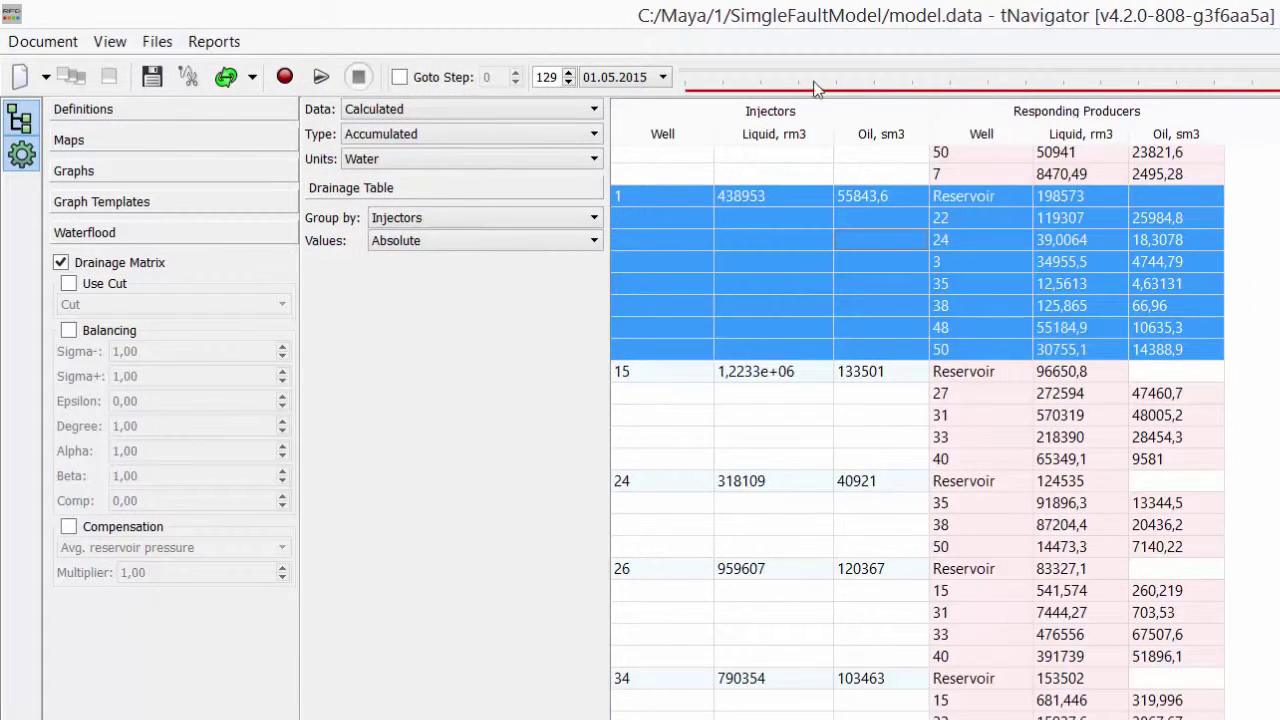
left_click(557, 288)
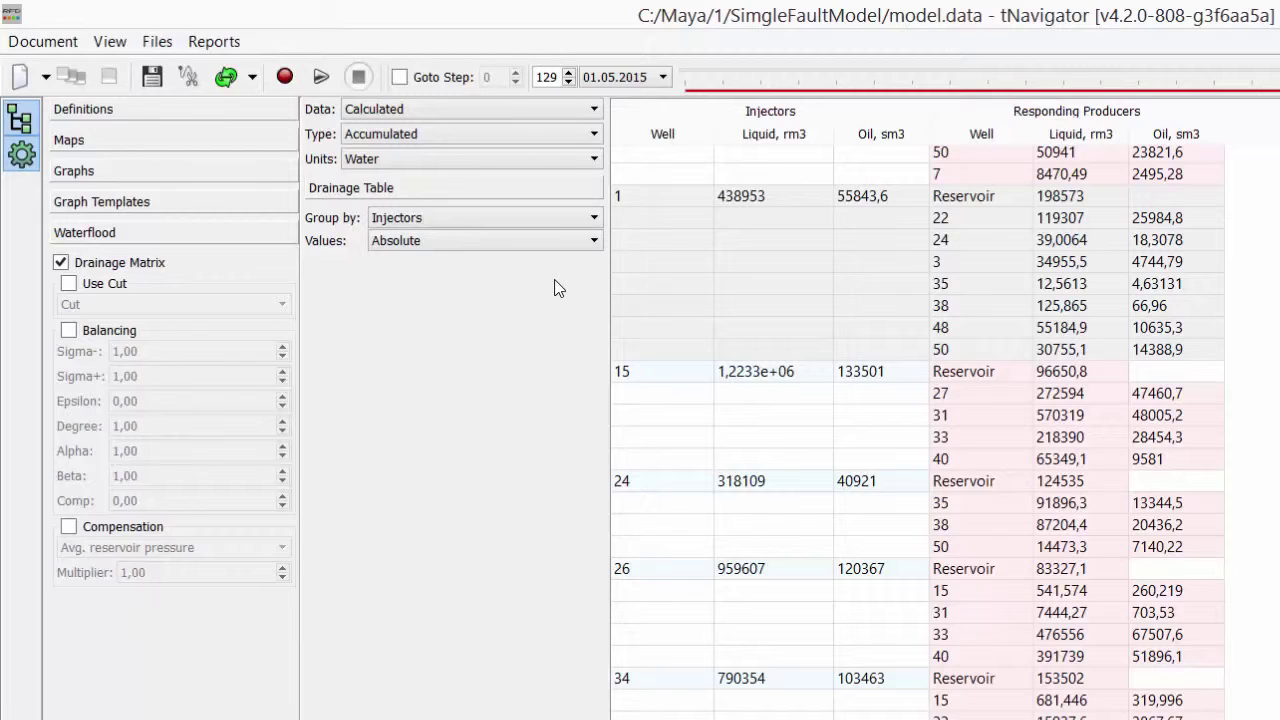
left_click(588, 243)
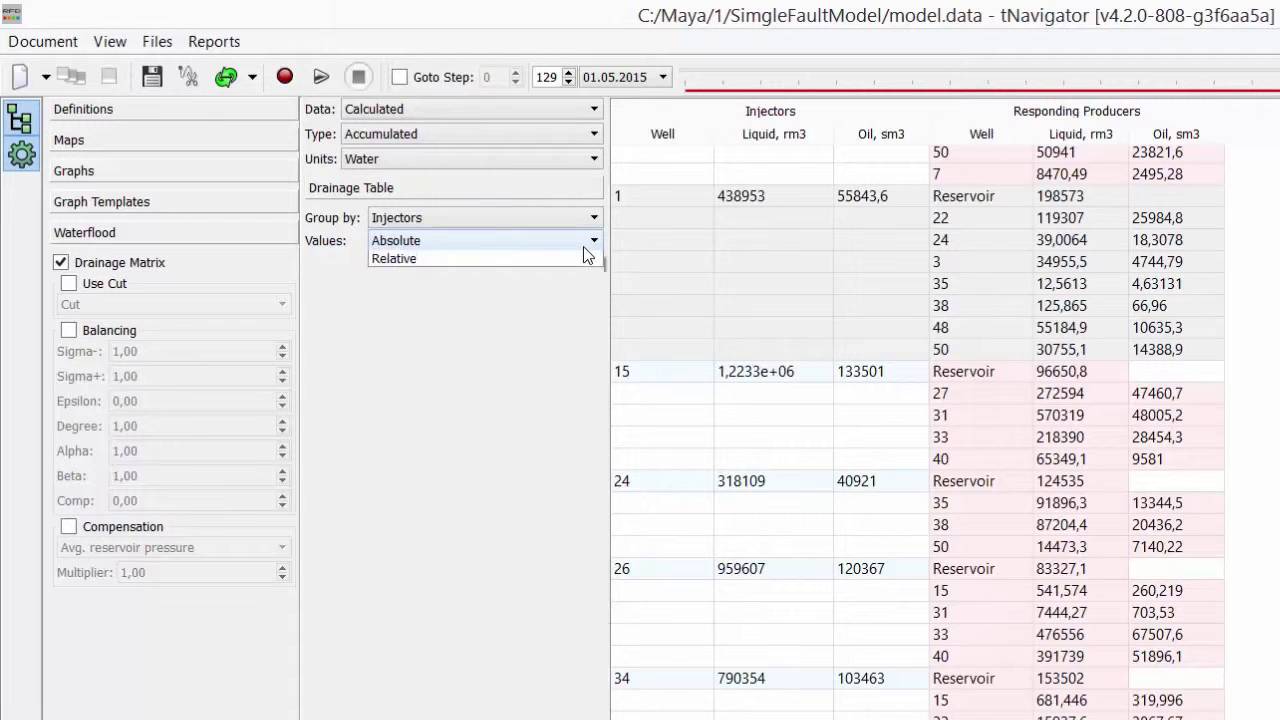
left_click(560, 276)
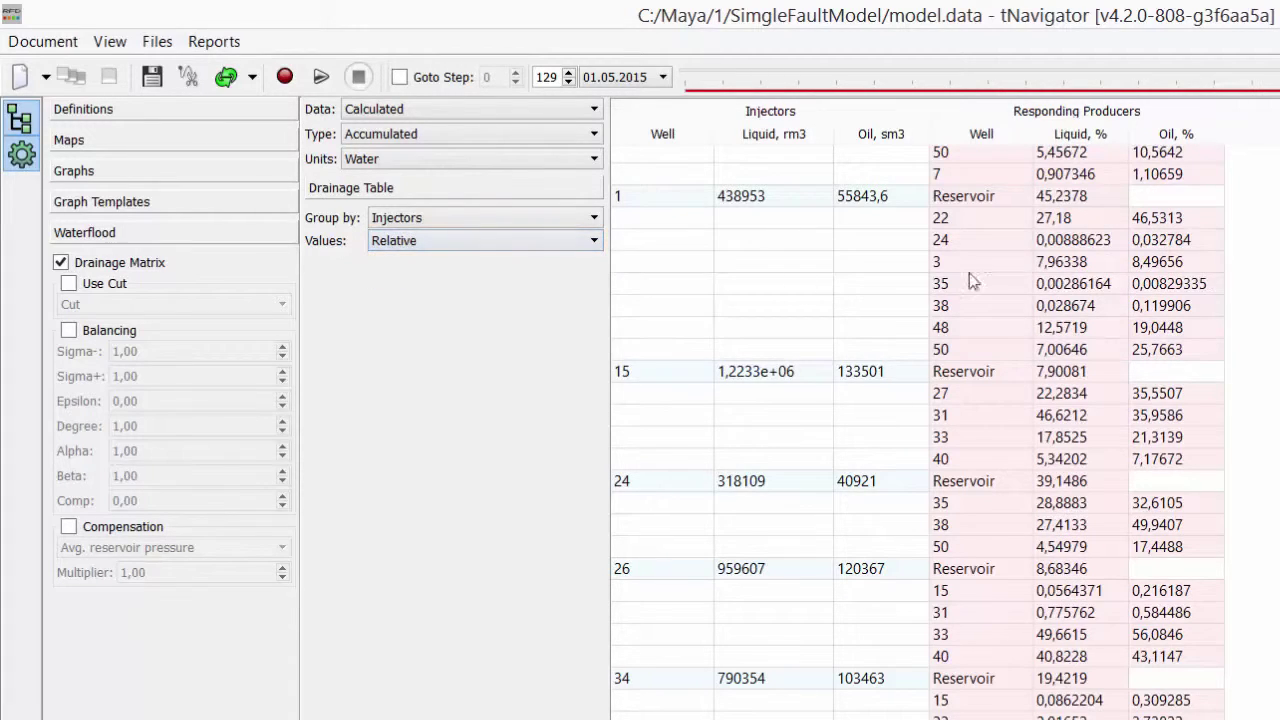
left_click_drag(1201, 222, 1204, 354)
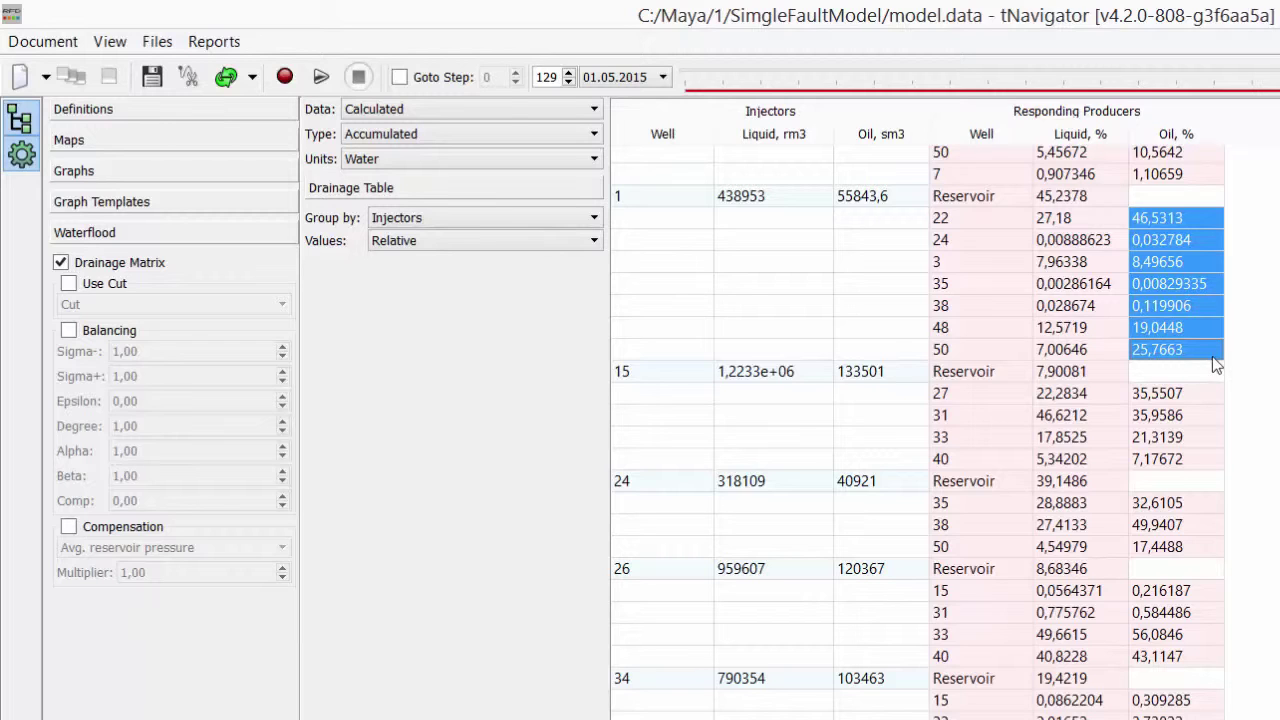
left_click(568, 218)
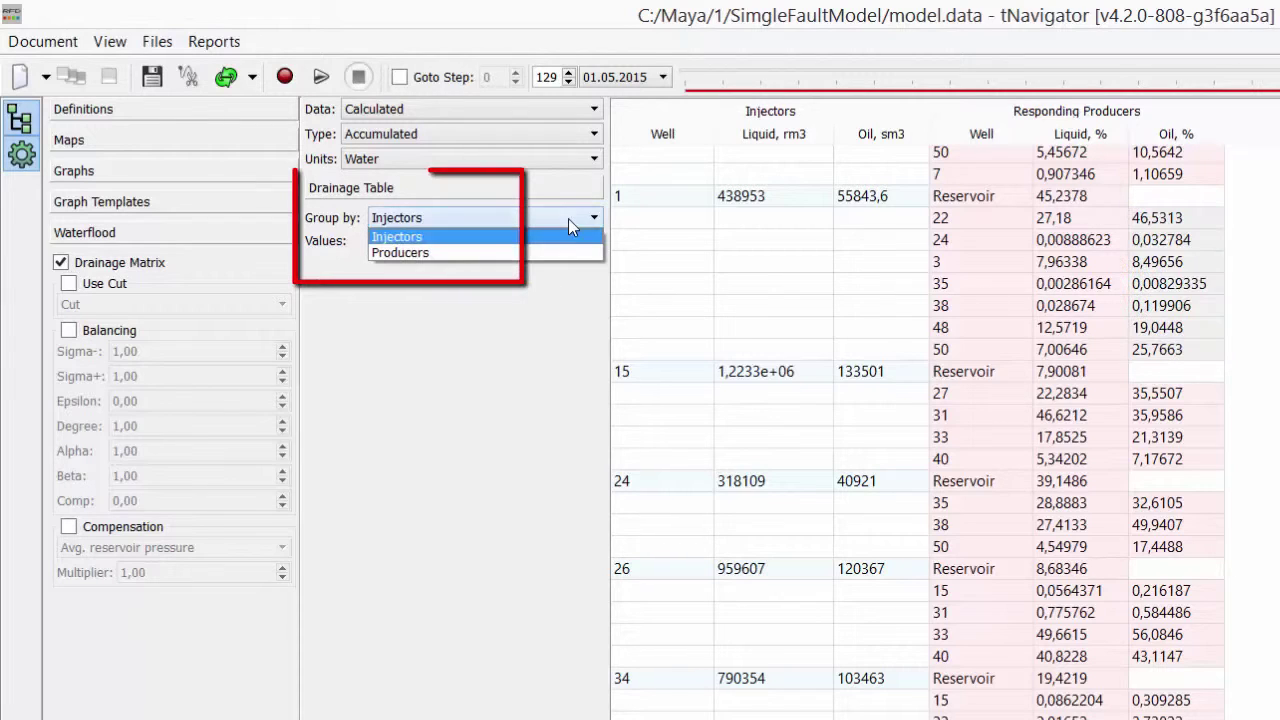
left_click(554, 252)
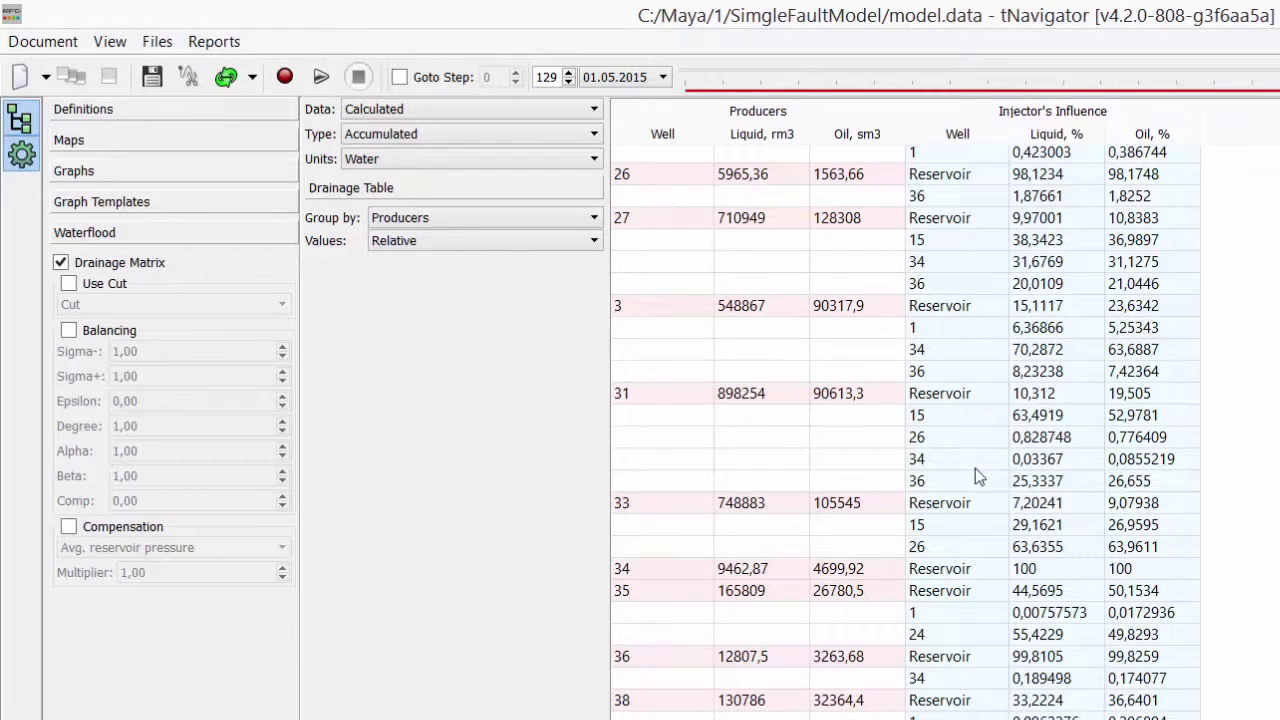
On the 2D Map, turn off Color by Mesh and turn on Well Names and Show Drainage Network.
left_click(188, 148)
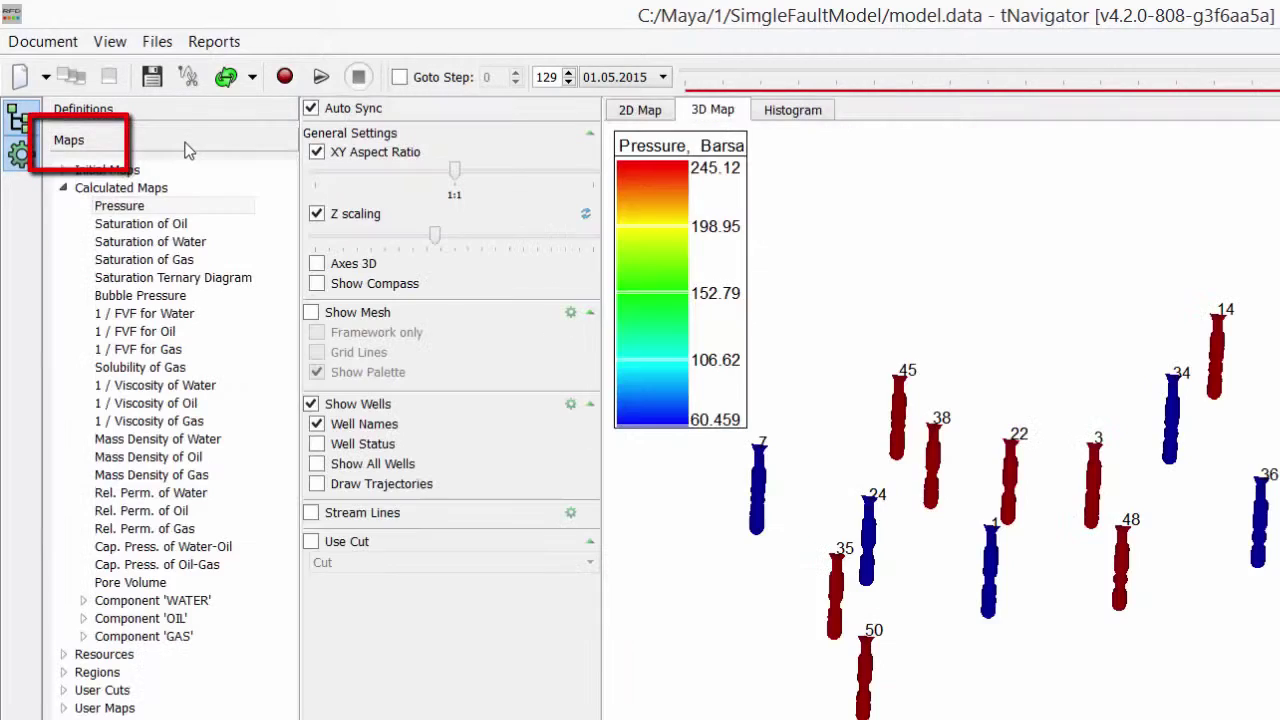
left_click(648, 111)
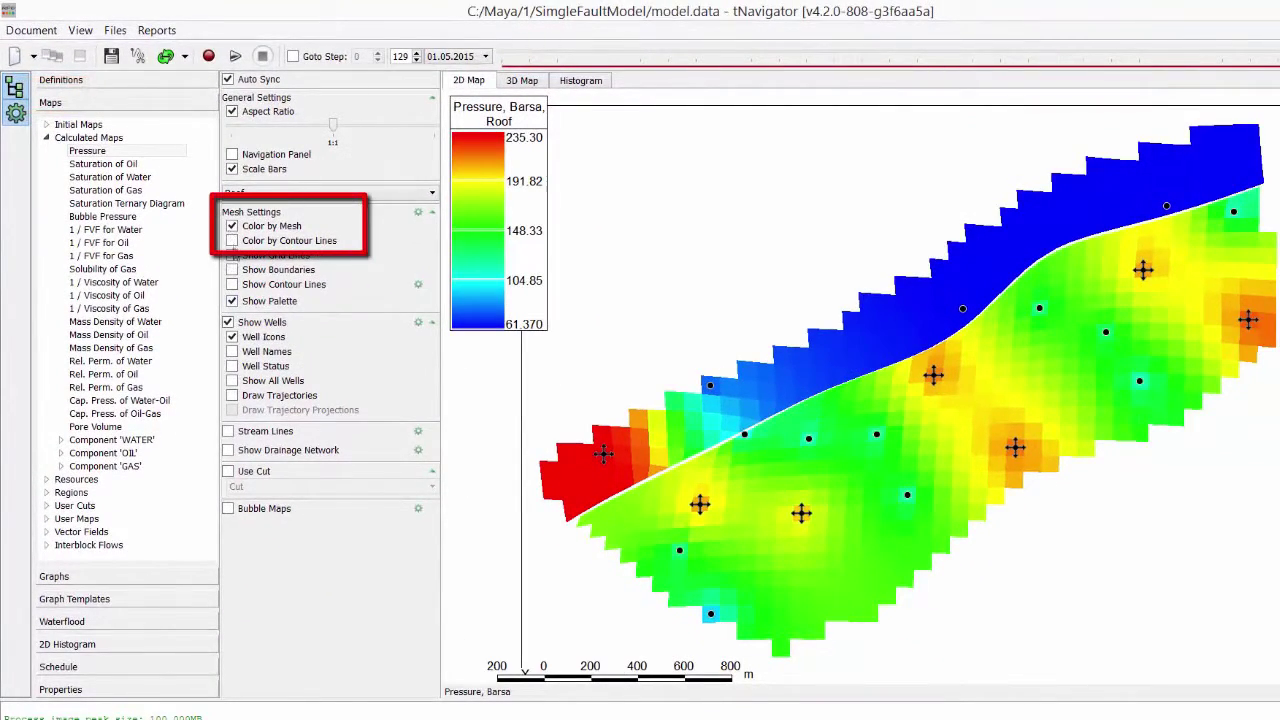
left_click(232, 226)
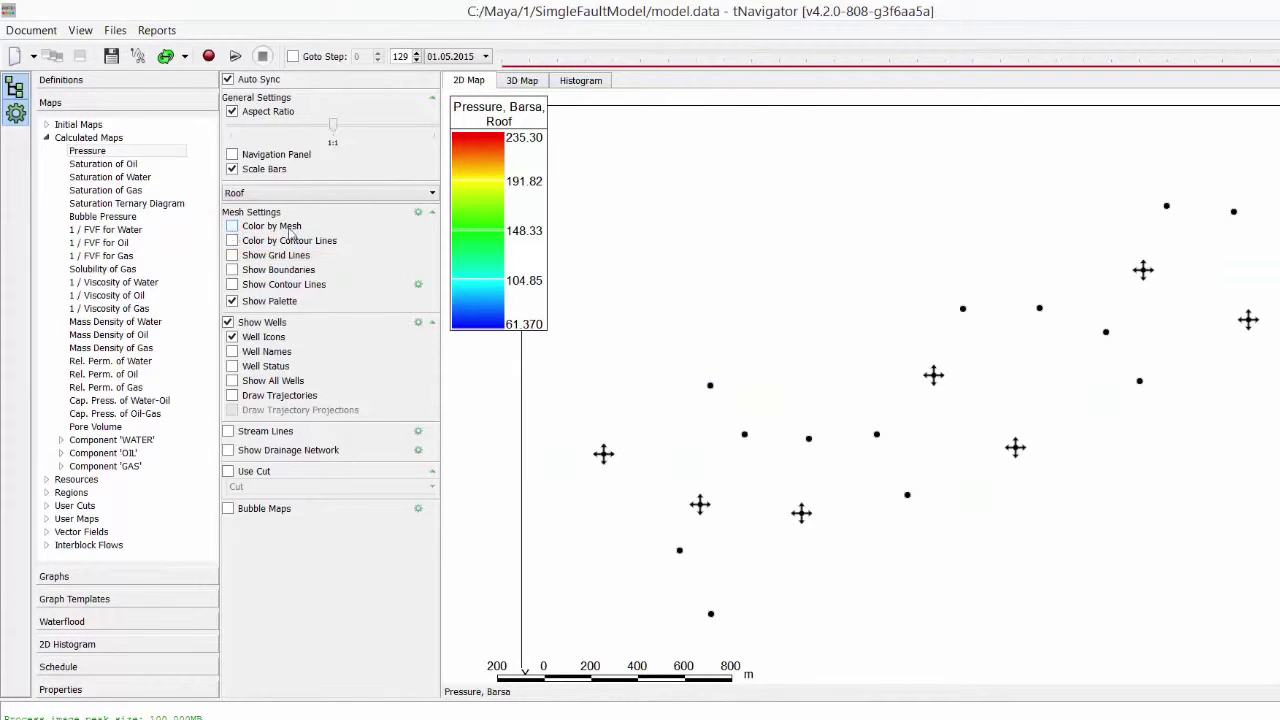
left_click(232, 352)
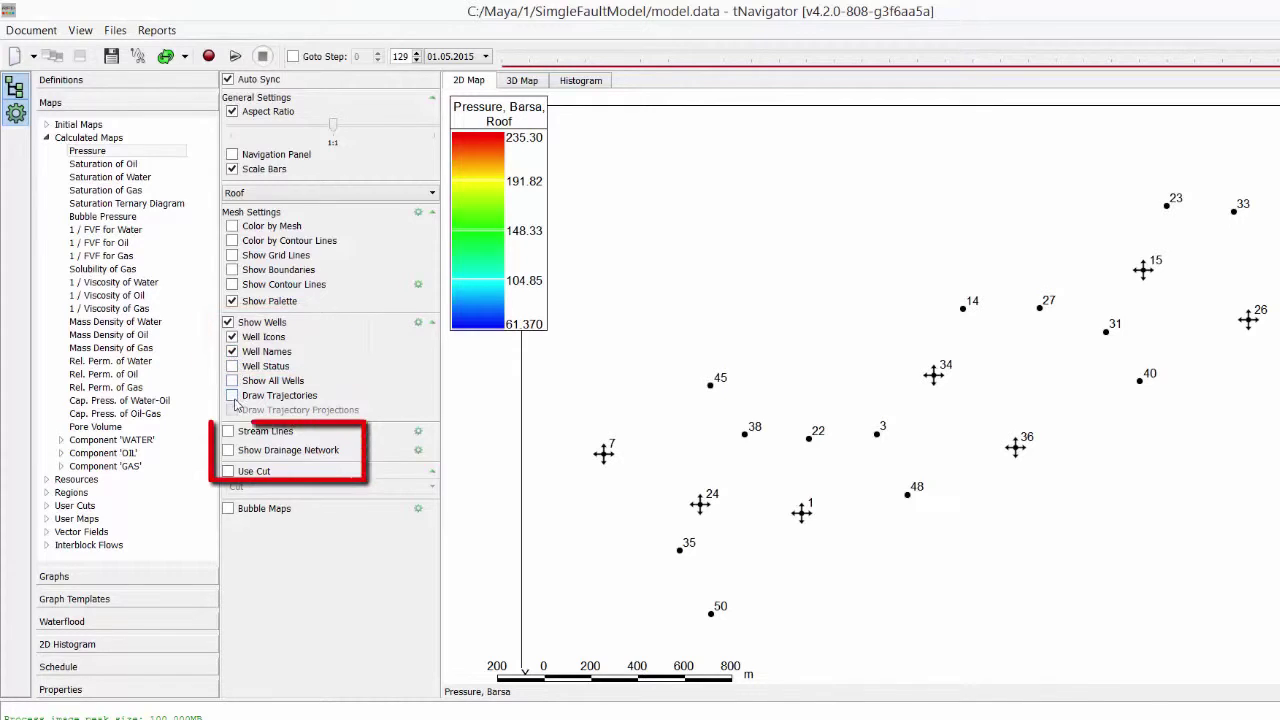
left_click(228, 451)
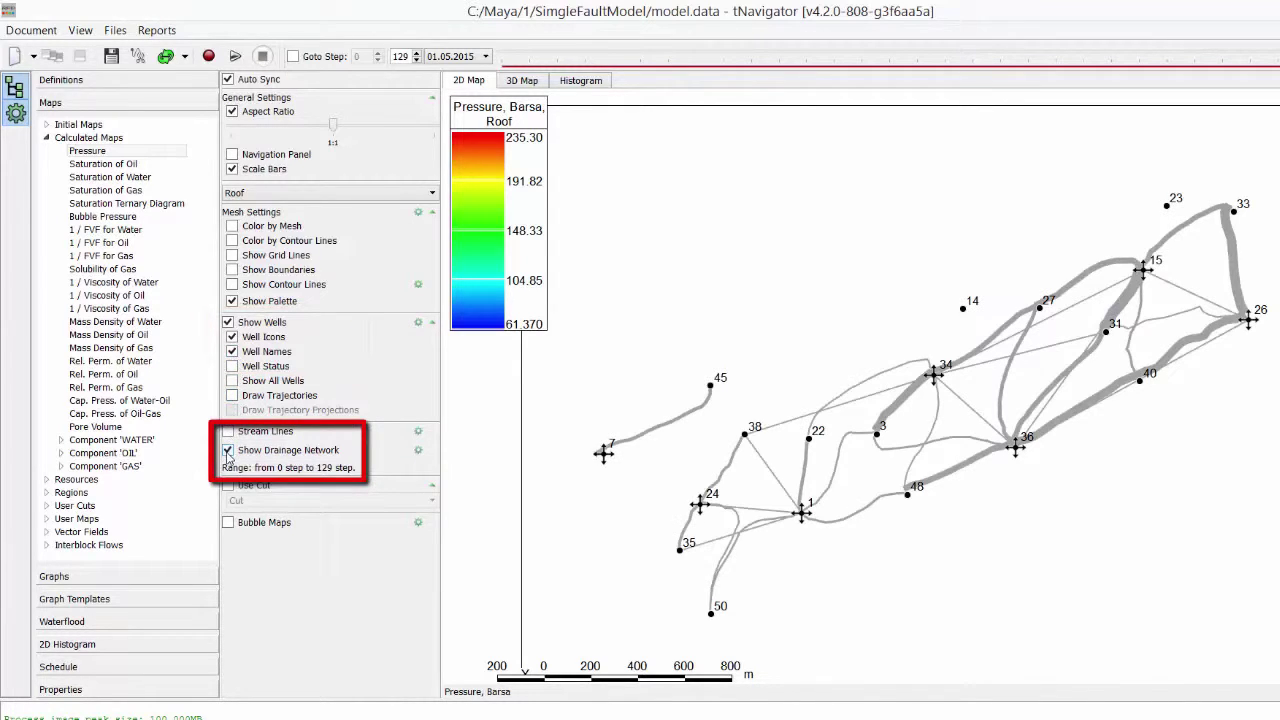
Switch the drainage network Line Color to Producer Color in its preferences and apply it.
left_click(418, 453)
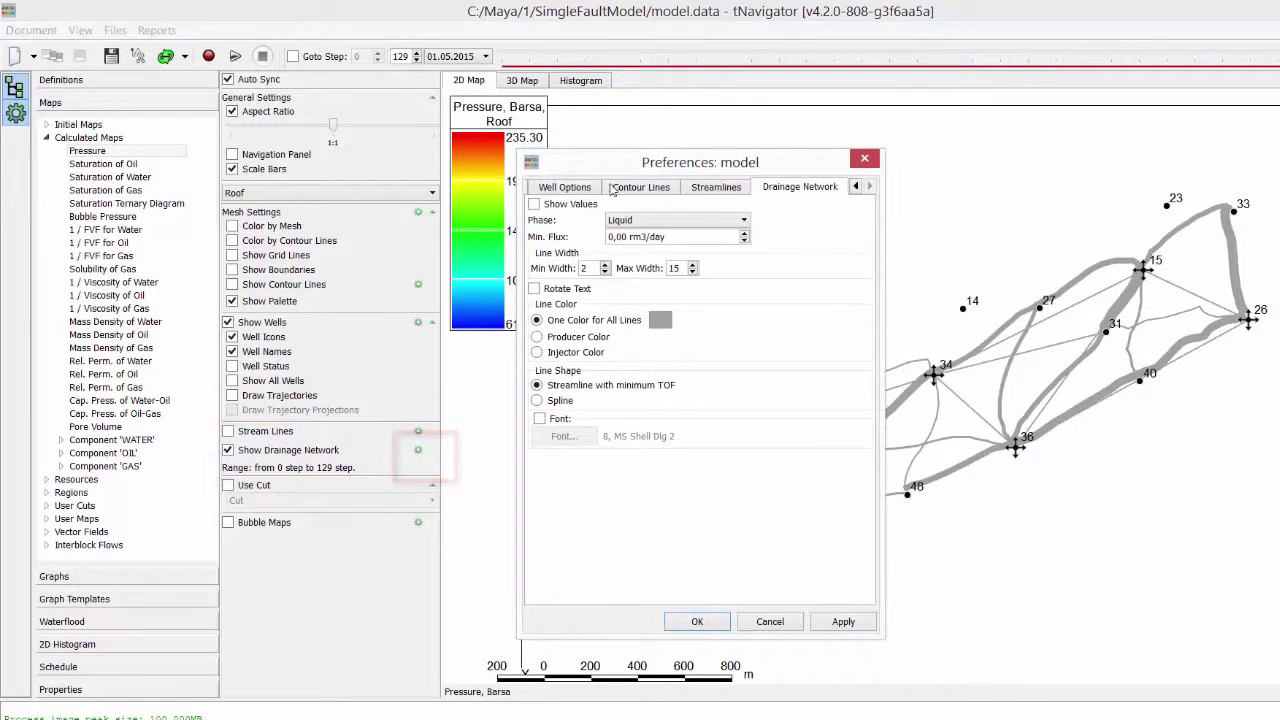
mouse_move(620, 168)
left_mouse_down()
mouse_move(443, 143)
mouse_move(361, 51)
left_mouse_up()
left_click(279, 220)
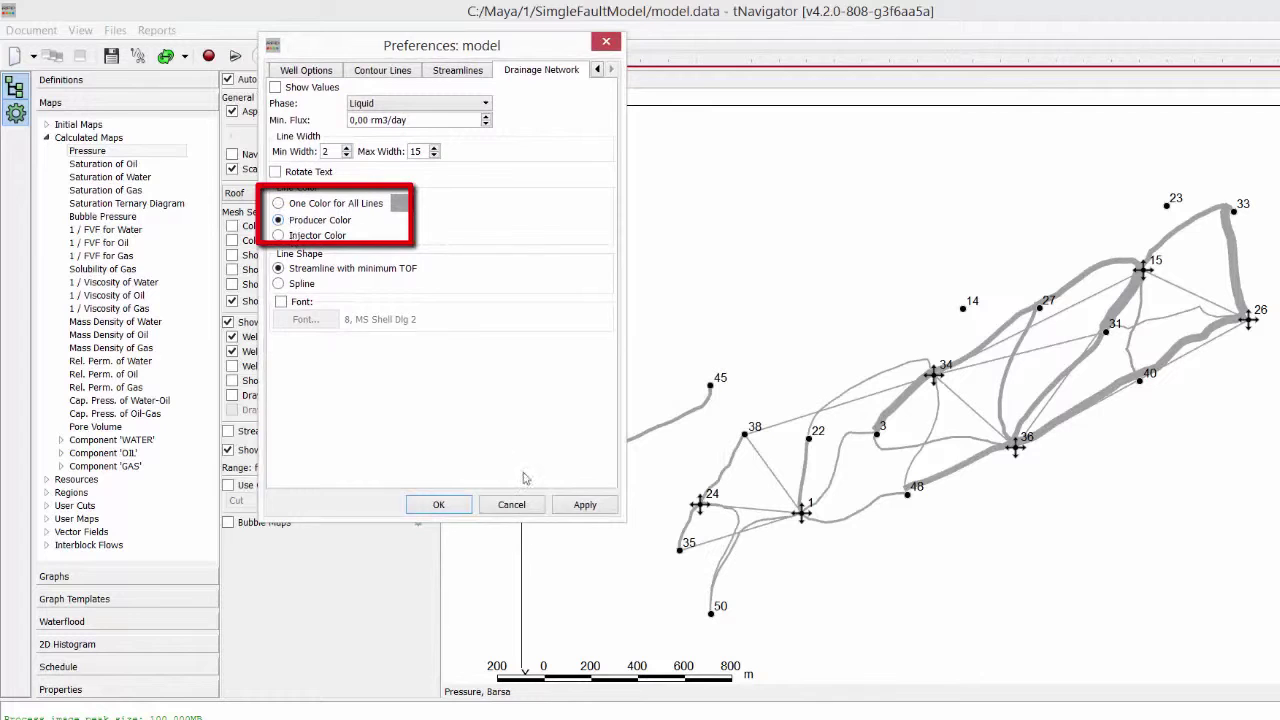
left_click(586, 505)
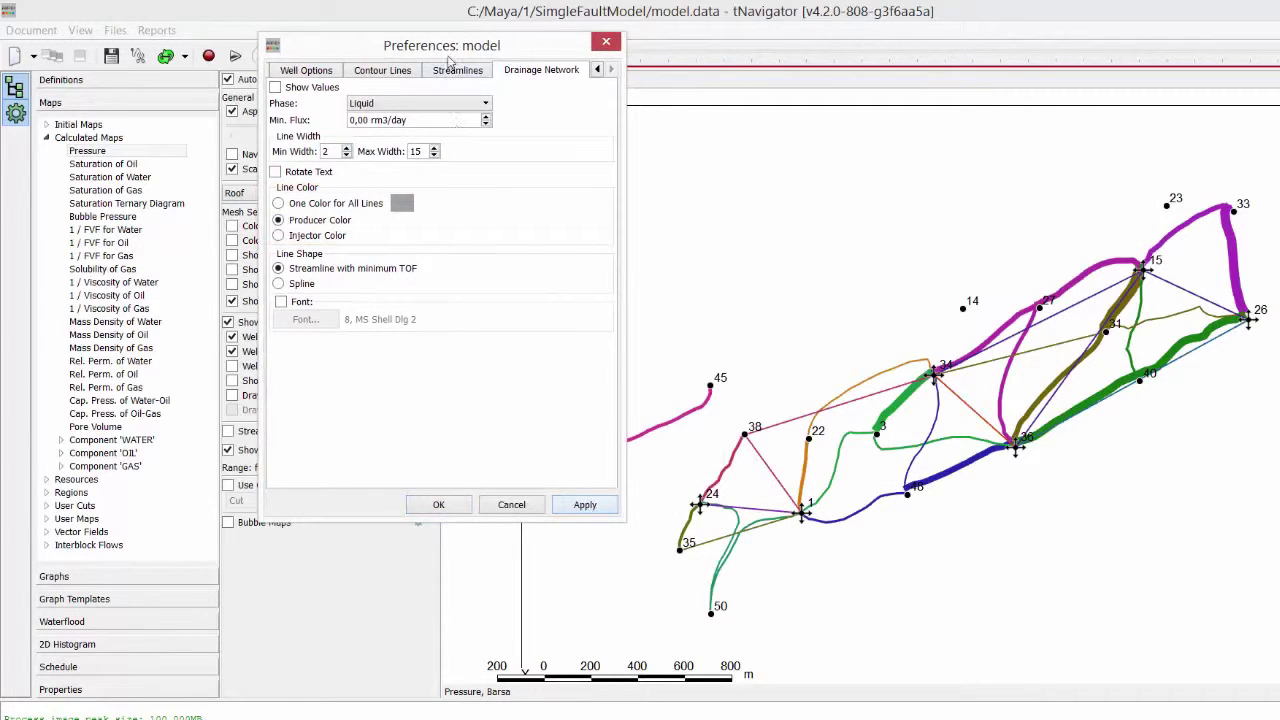
mouse_move(453, 55)
left_mouse_down()
mouse_move(455, 413)
mouse_move(392, 540)
mouse_move(406, 493)
left_mouse_up()
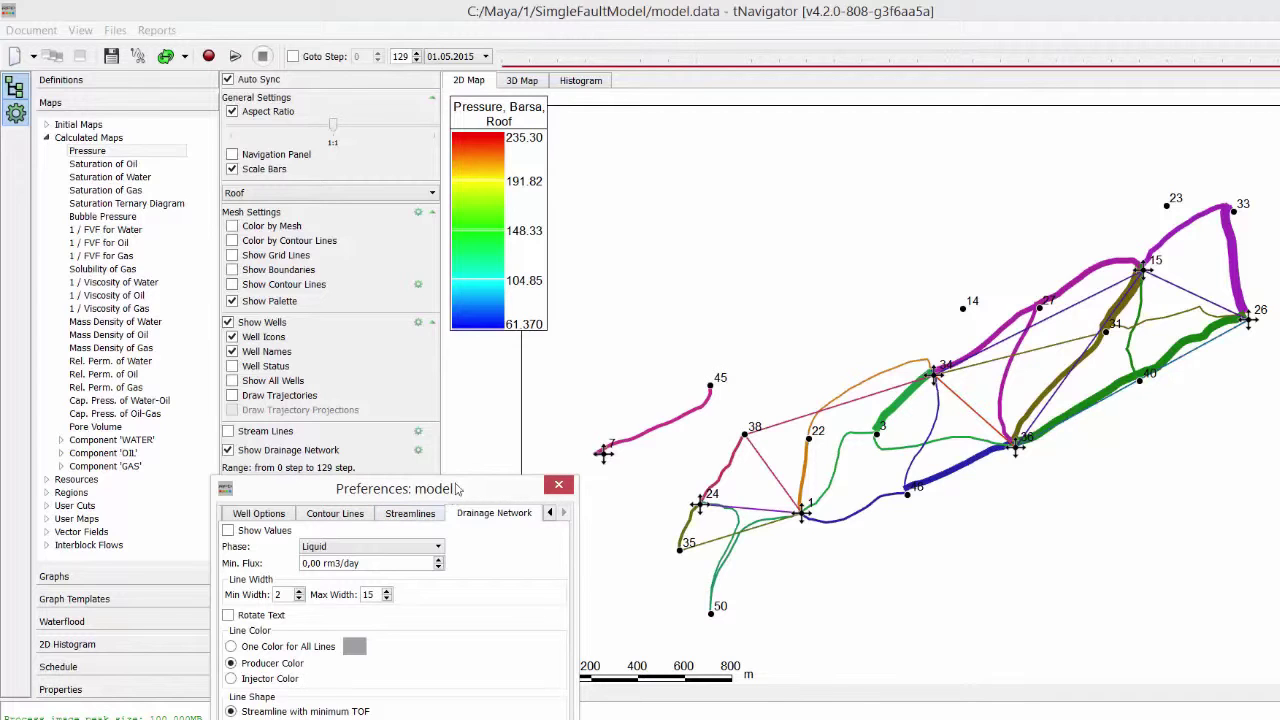
left_click_drag(452, 490, 498, 304)
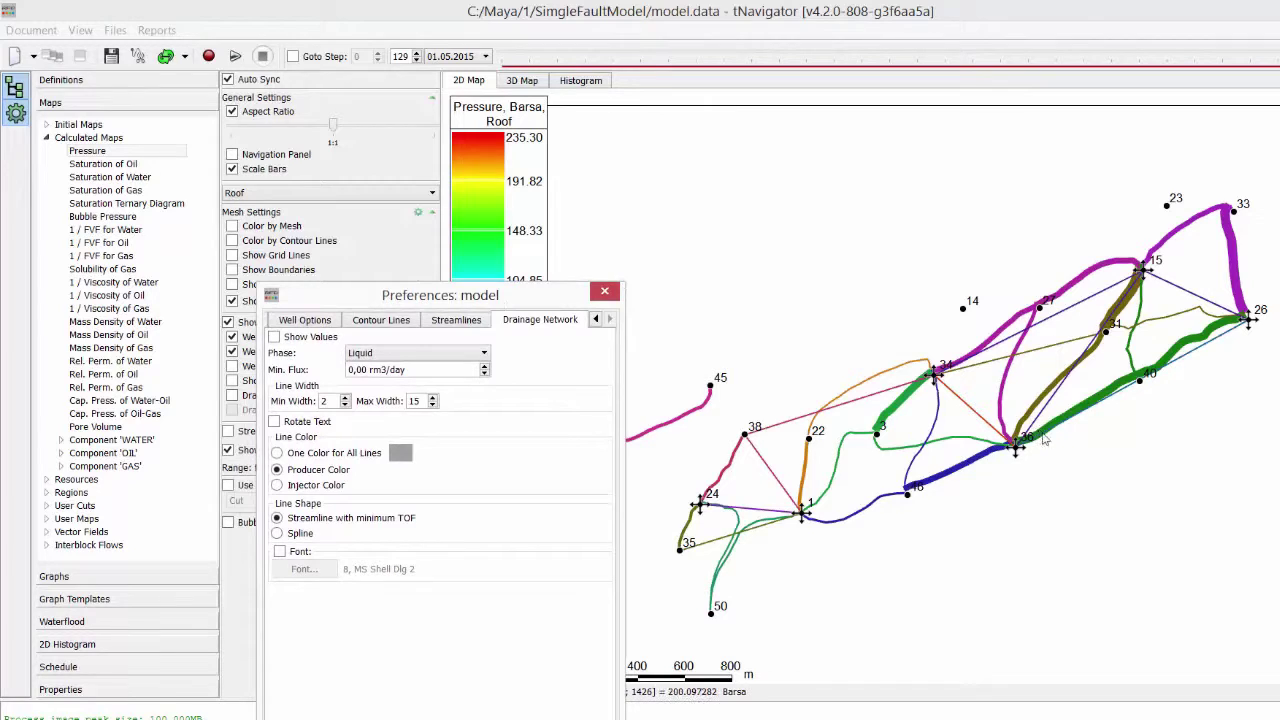